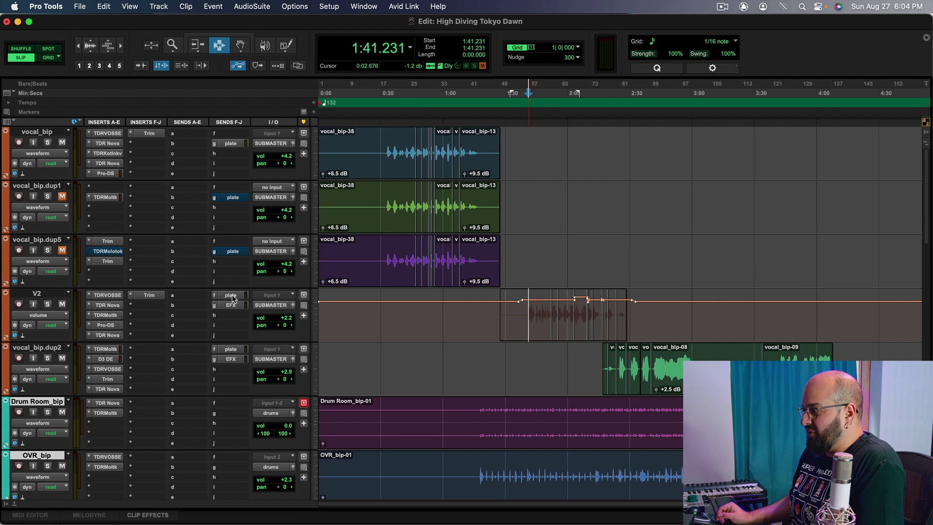
- Play the mix from 1:41 as a reference, and bypass the plug-ins on the drum tracks and the DRUMS bus
key(space)
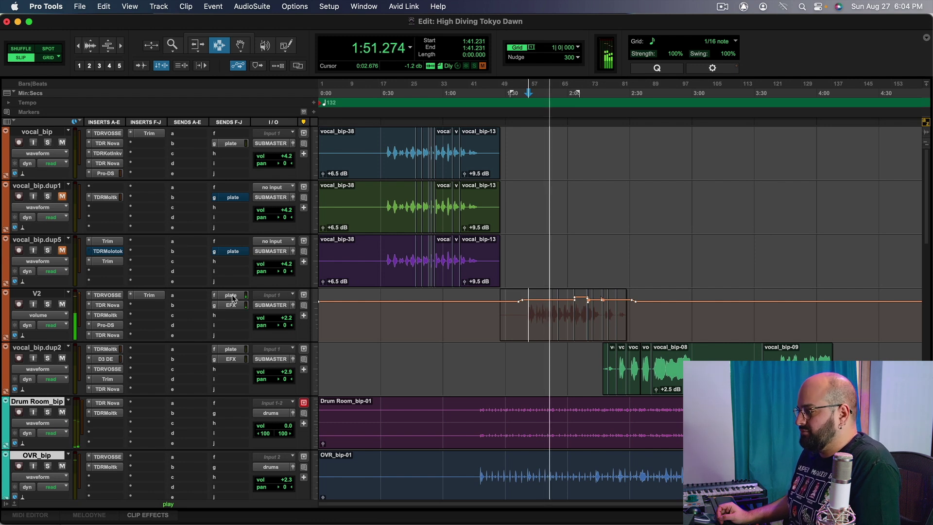
key(space)
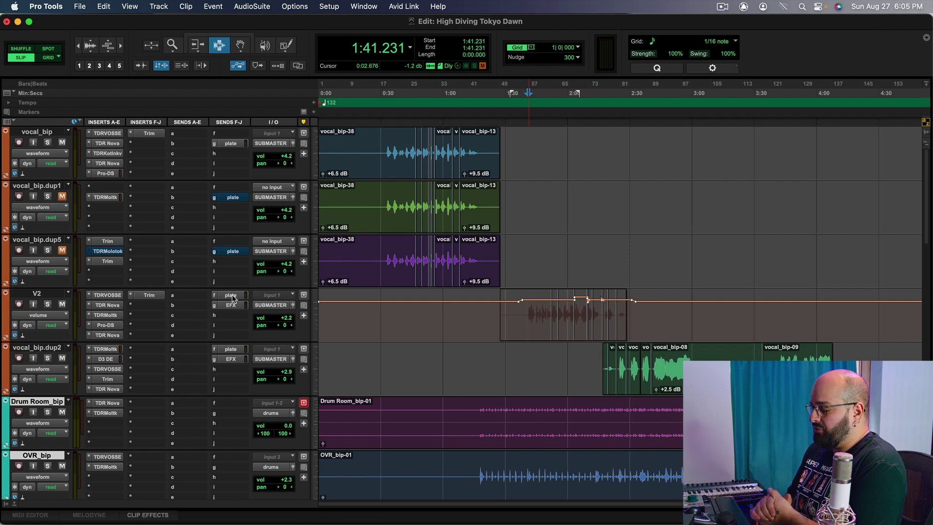
scroll(243, 301, down, 10)
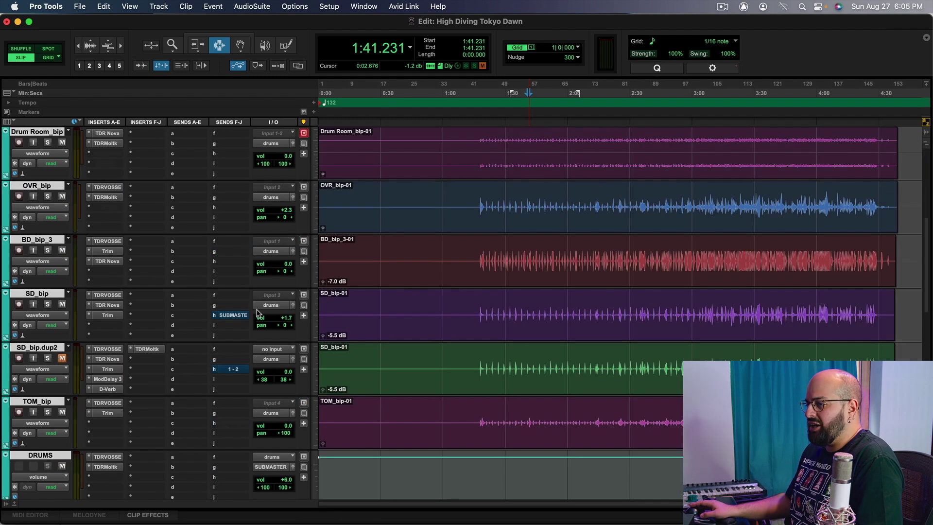
scroll(217, 321, down, 2)
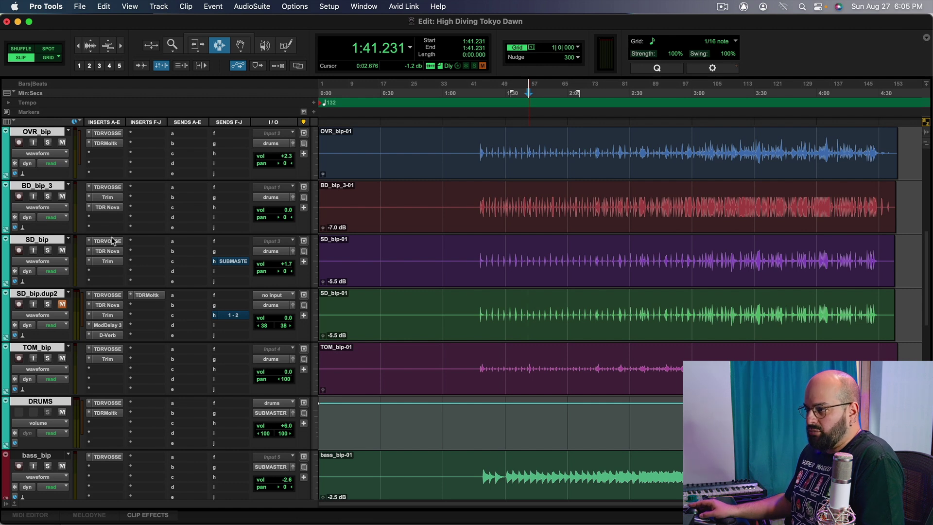
scroll(524, 273, up, 8)
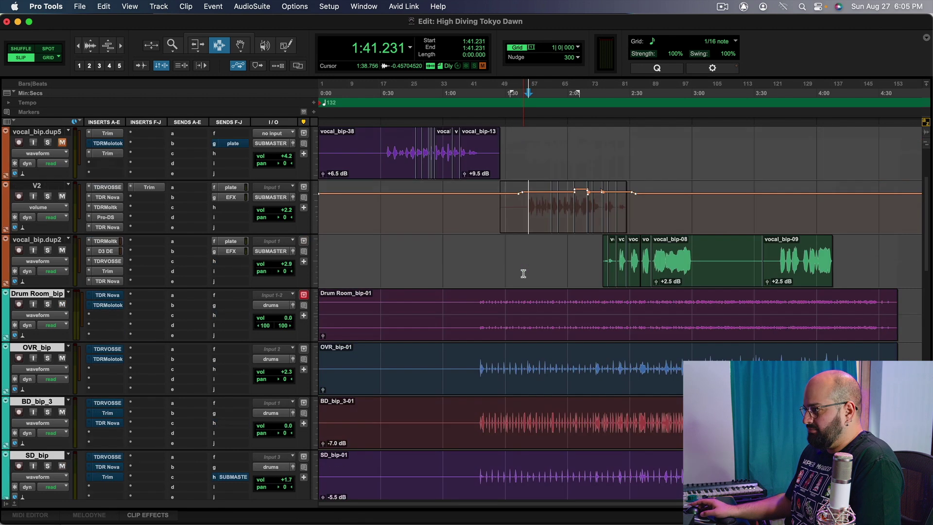
- Play the song from 1:41 to hear the drums without their processing while checking the drum tracks
key(space)
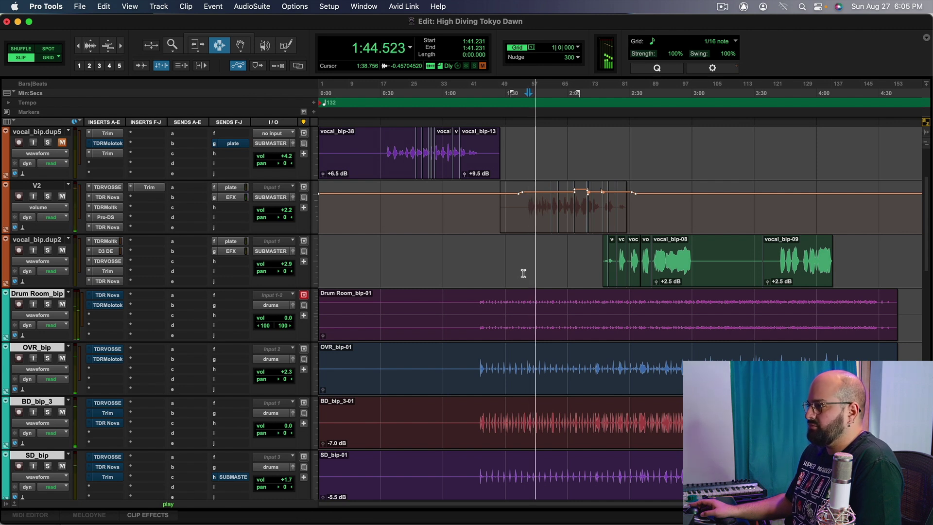
scroll(484, 290, down, 4)
scroll(484, 290, down, 2)
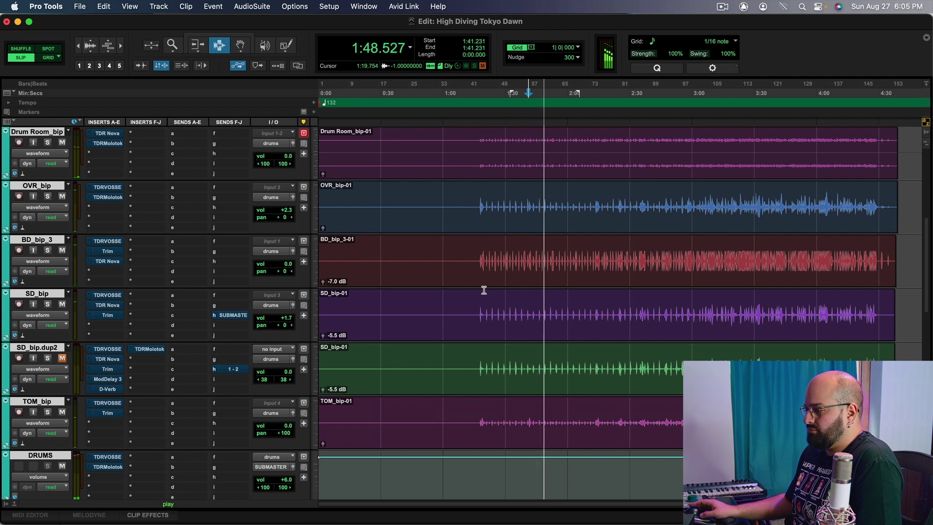
scroll(456, 310, down, 4)
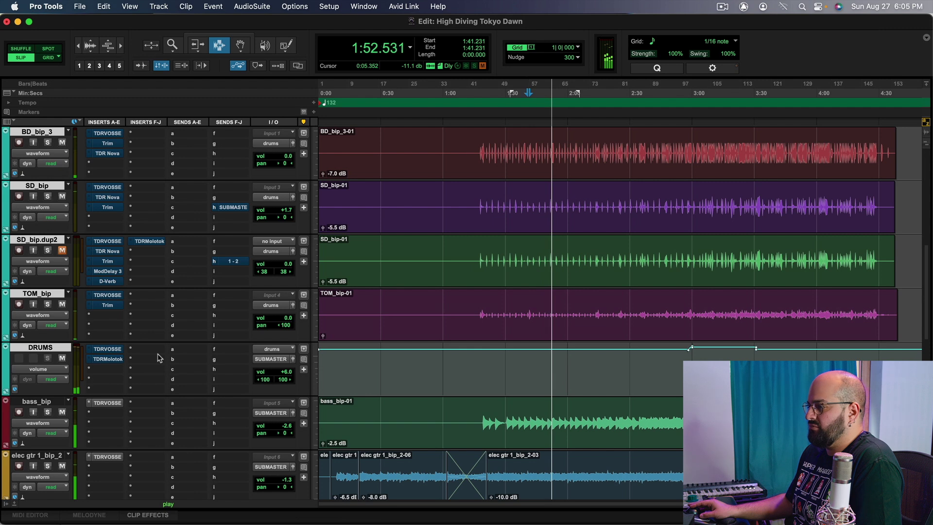
key(space)
- Insert a Trim plug-in in slot F of the DRUMS track, set its gain to +2.5 dB, and audition it from 1:41
click(141, 349)
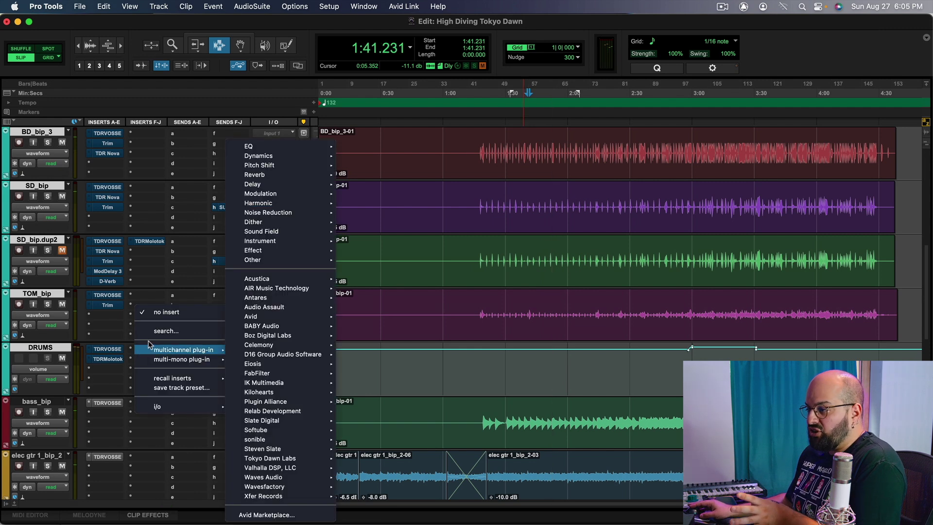
click(152, 330)
text(trim)
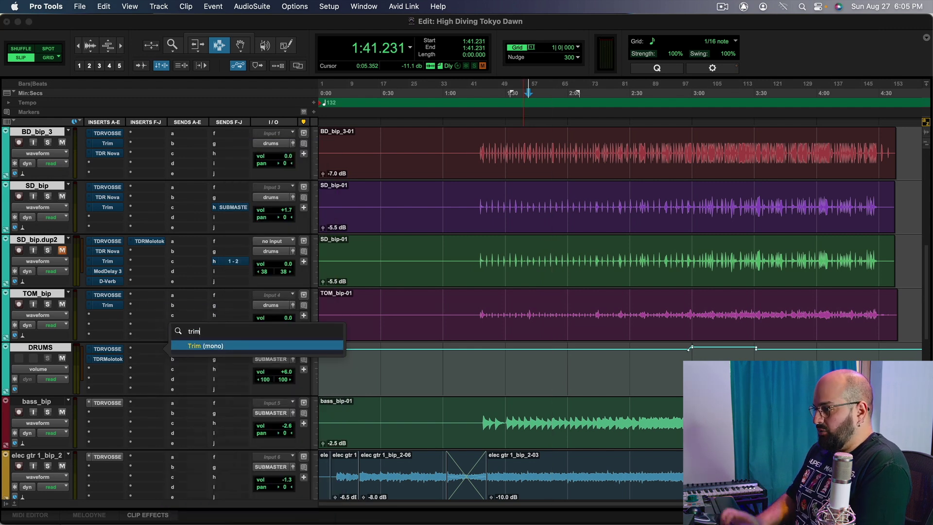
key(Return)
drag(469, 99, 487, 105)
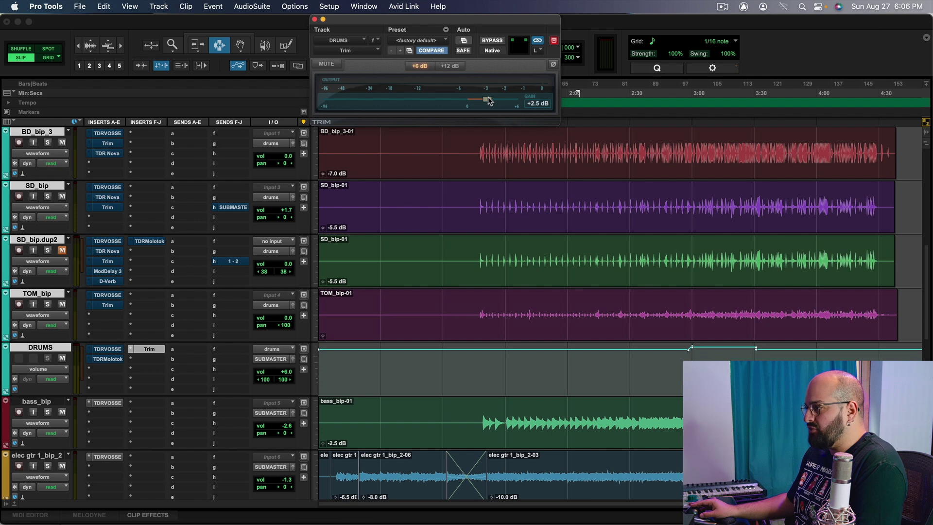
key(space)
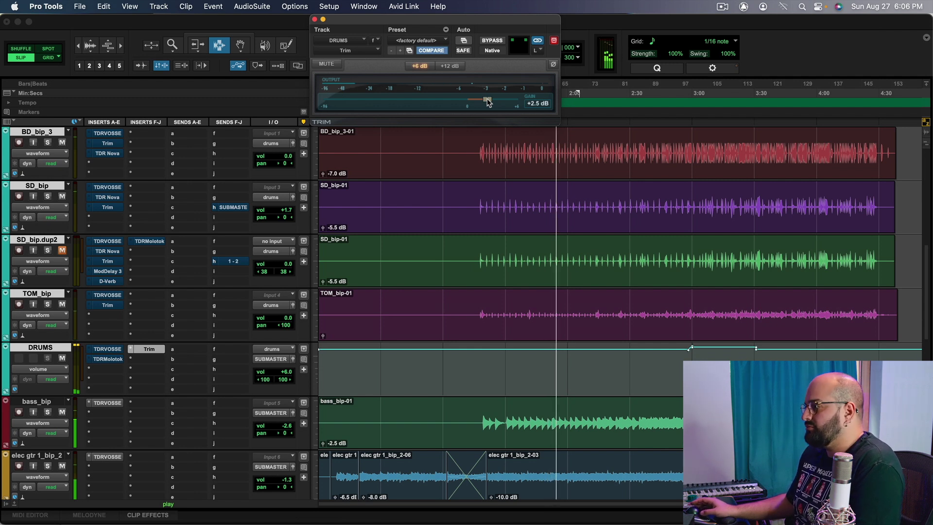
key(space)
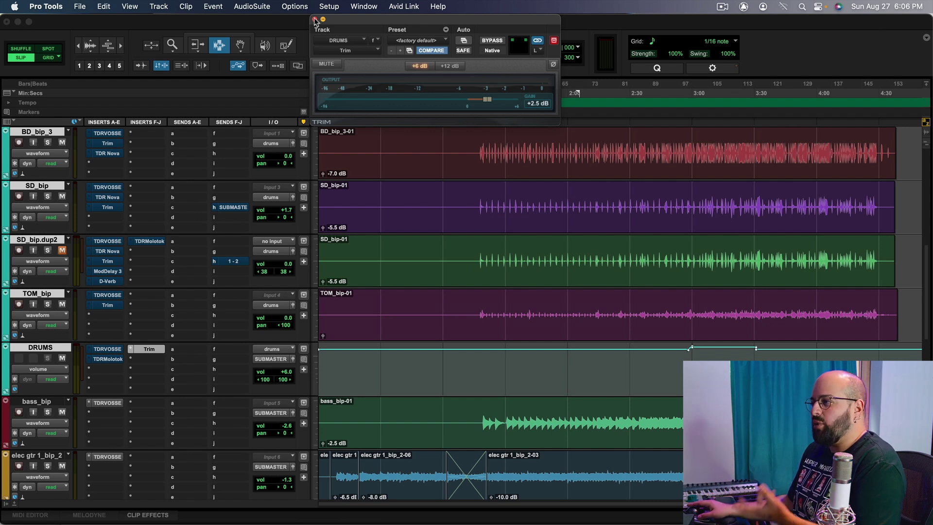
- Make the Trim insert on the DRUMS track inactive and re-enable the bypassed drum plug-ins
click(315, 20)
right_click(164, 352)
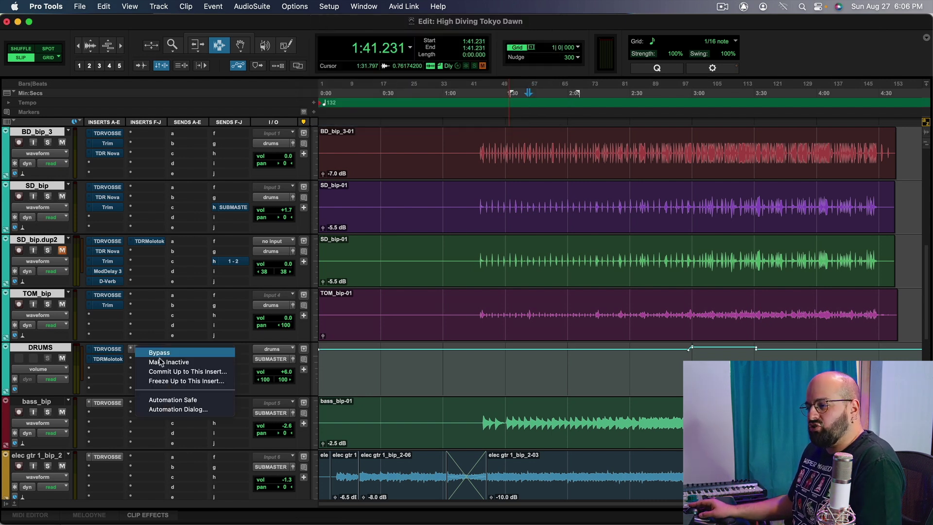
click(159, 363)
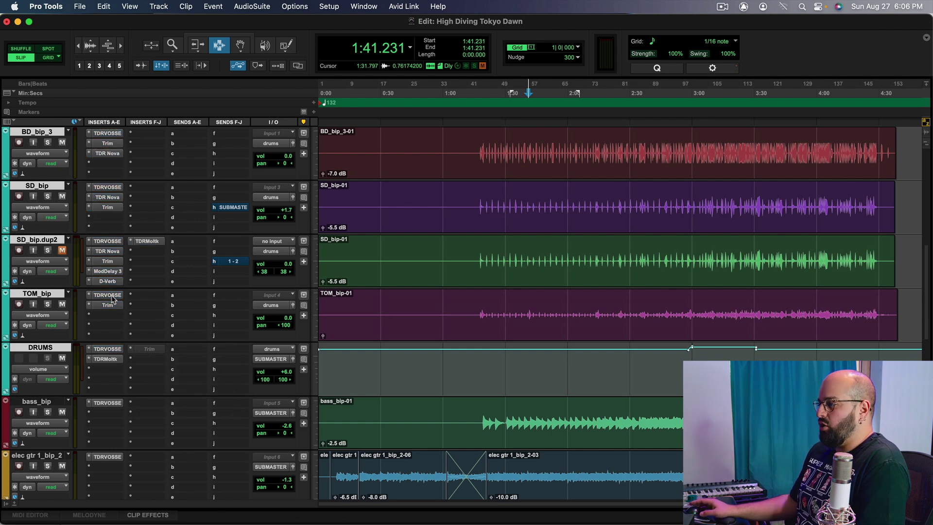
- Unmute the SD_bip.dup2 snare duplicate and audition the processed drums from 1:41
click(62, 250)
key(space)
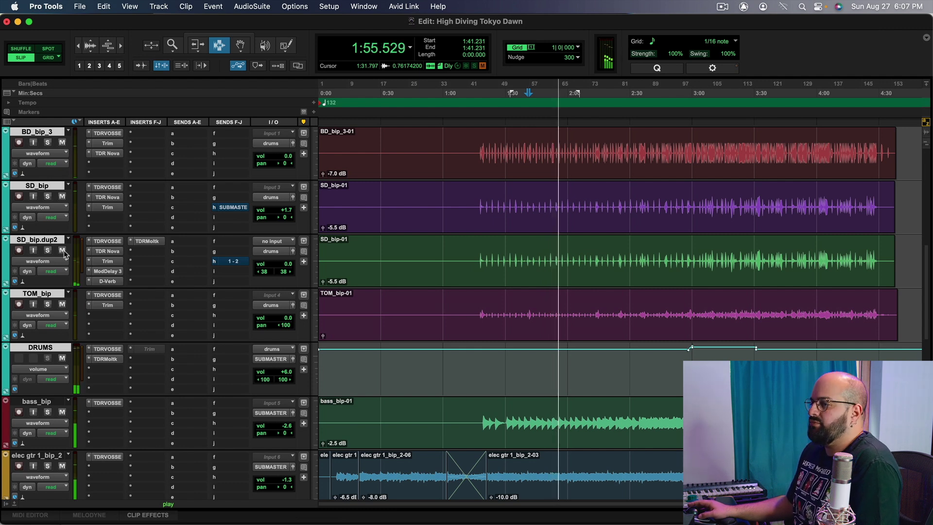
key(space)
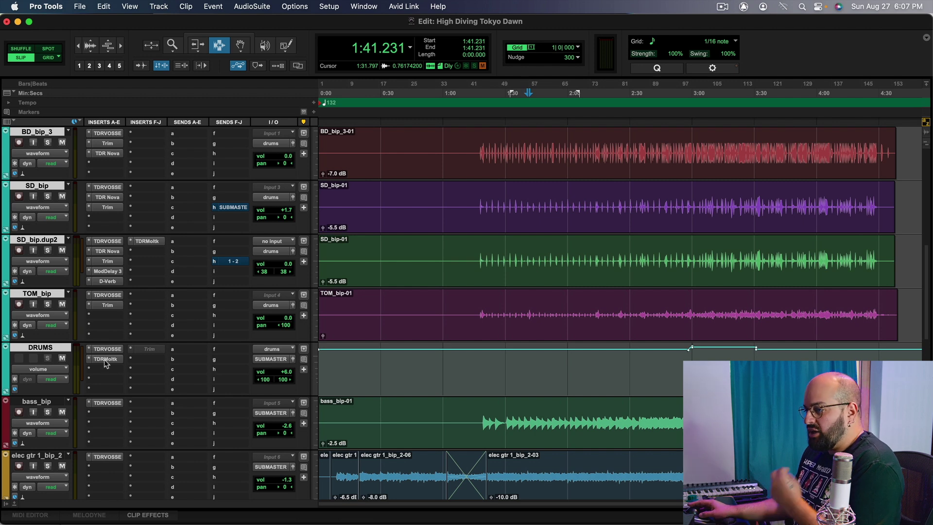
- Compare SlickEQ on the DRUMS track active and bypassed during playback with the other drum plug-ins bypassed, and re-enable them all
click(115, 348)
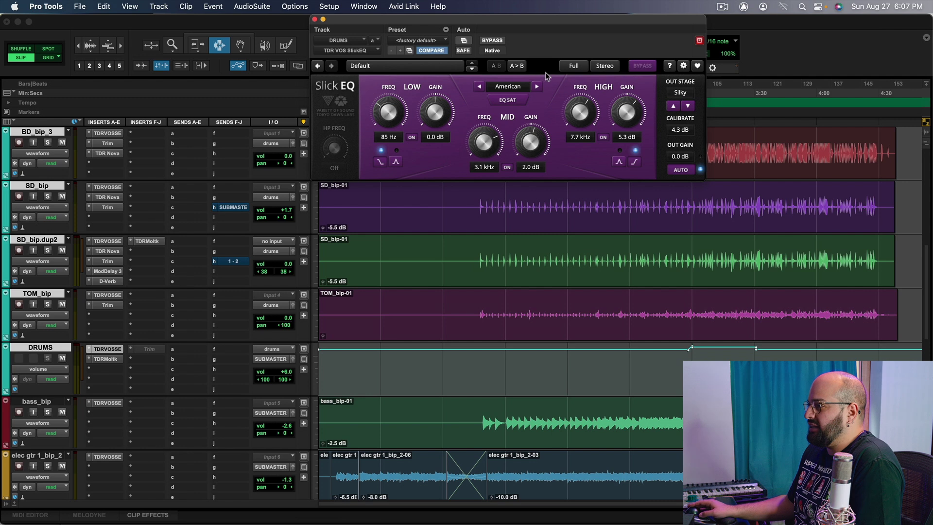
alt+shift+super+click(103, 295)
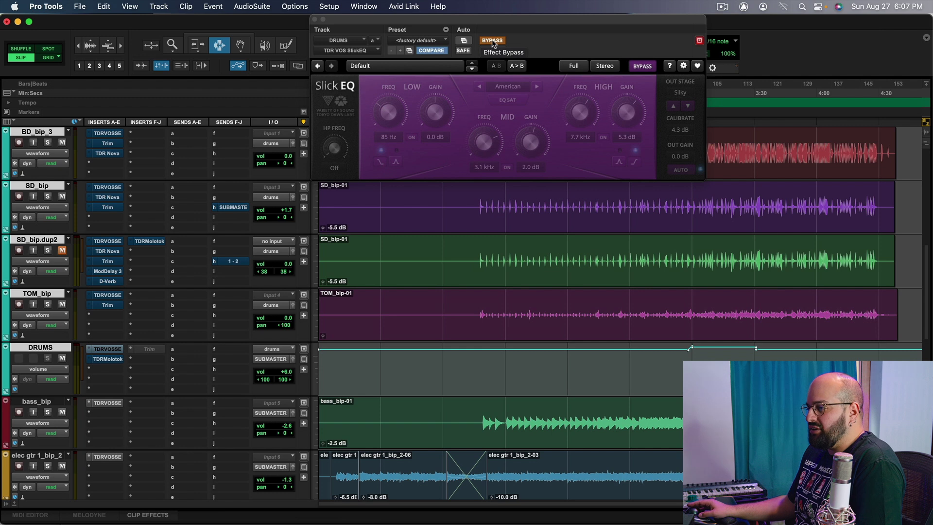
key(space)
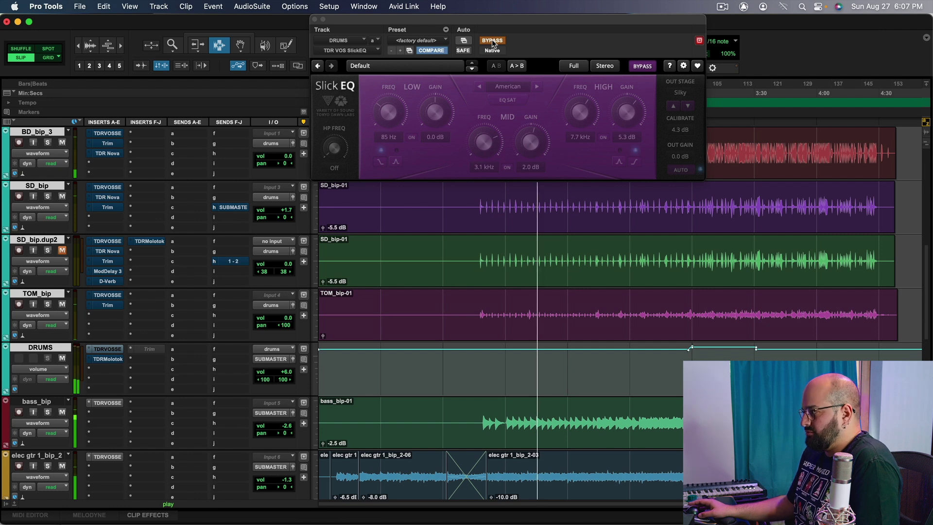
click(492, 41)
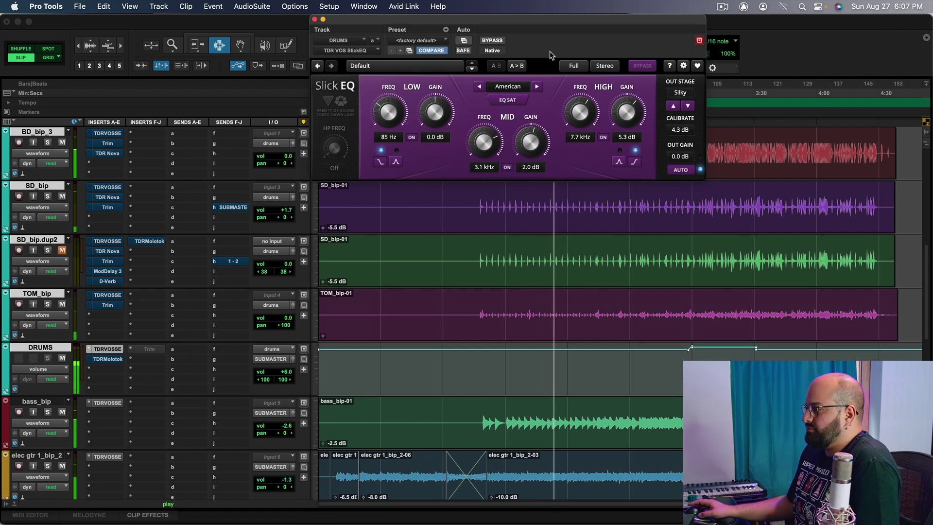
click(494, 40)
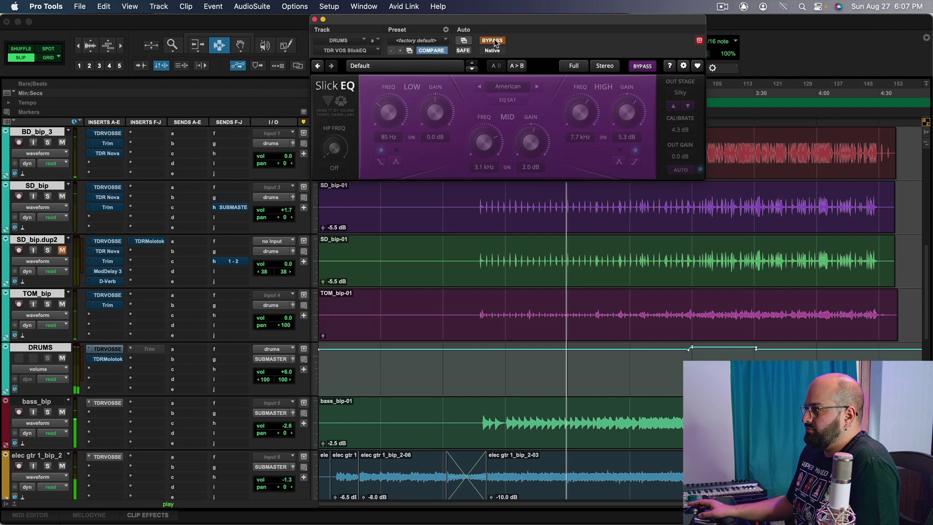
click(494, 40)
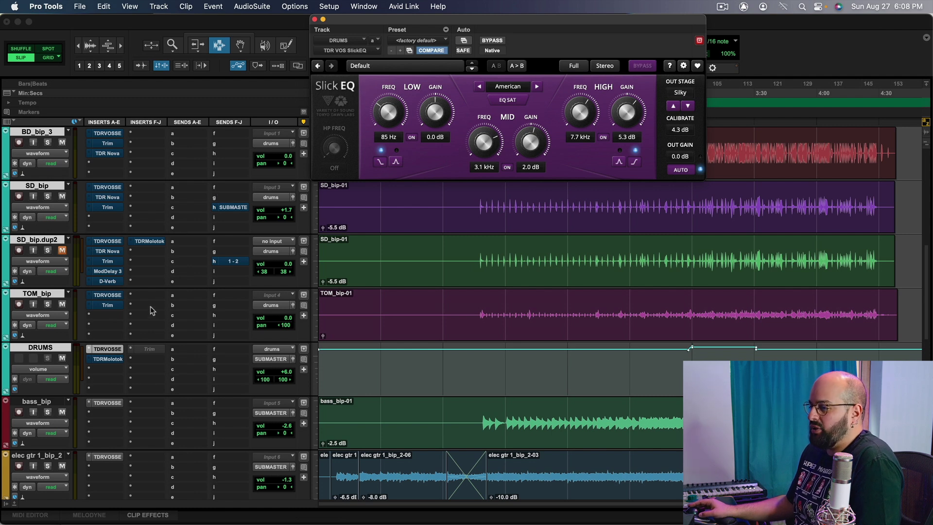
click(107, 296)
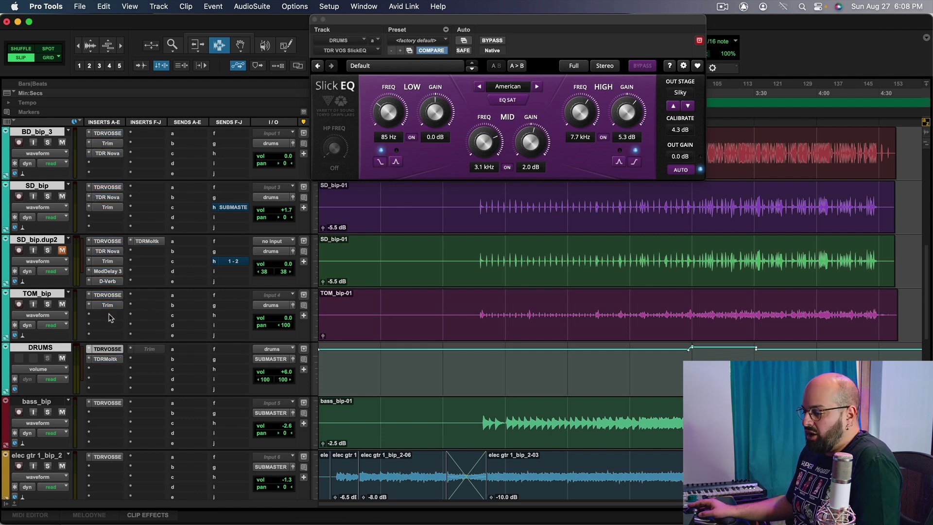
- Bypass the existing TDR Molotok on the DRUMS track and insert a second TDR Molotok (stereo) in the slot below it
click(103, 358)
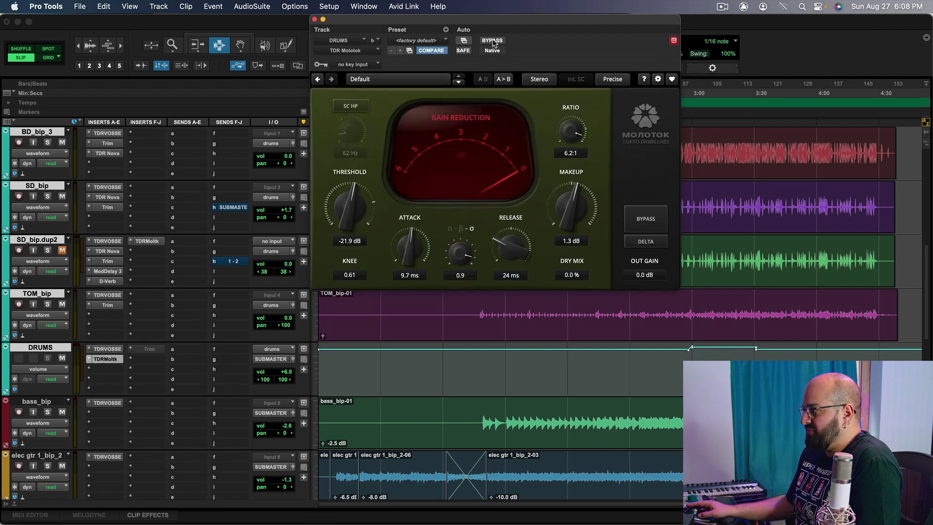
click(491, 41)
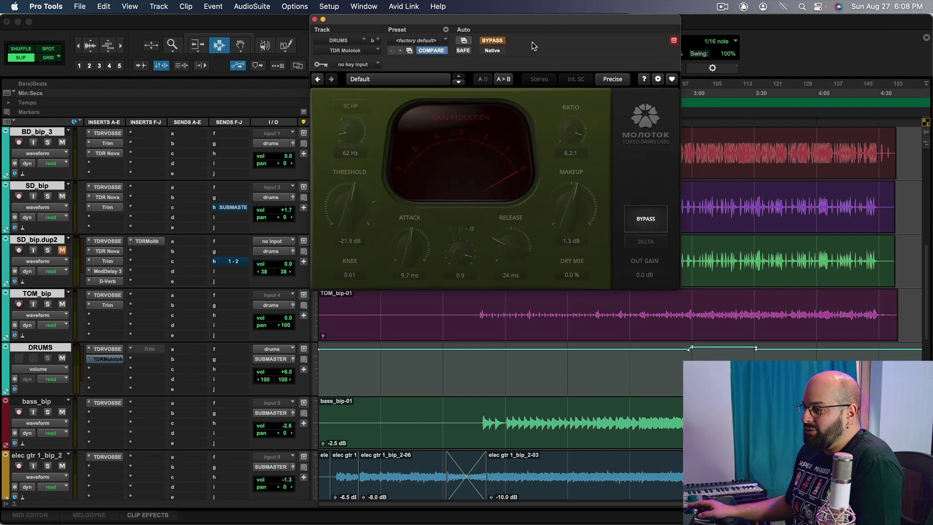
click(103, 373)
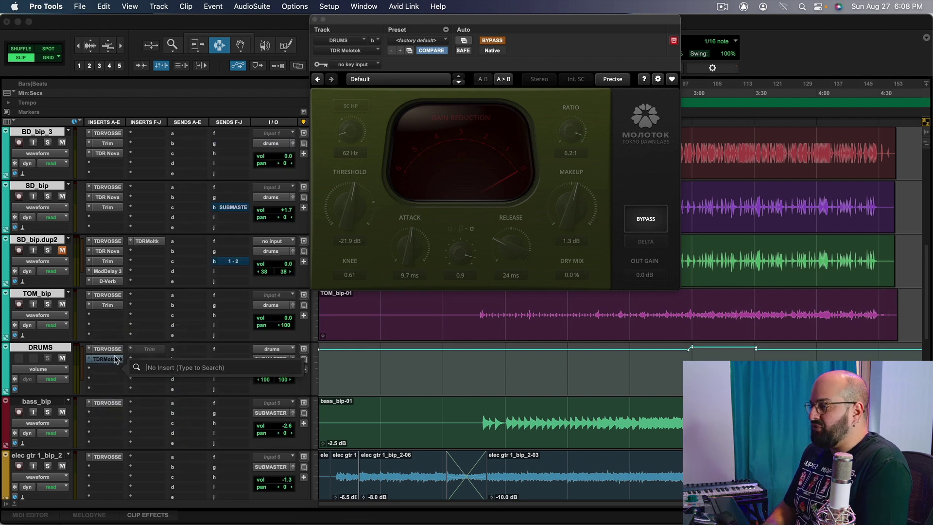
text(molo)
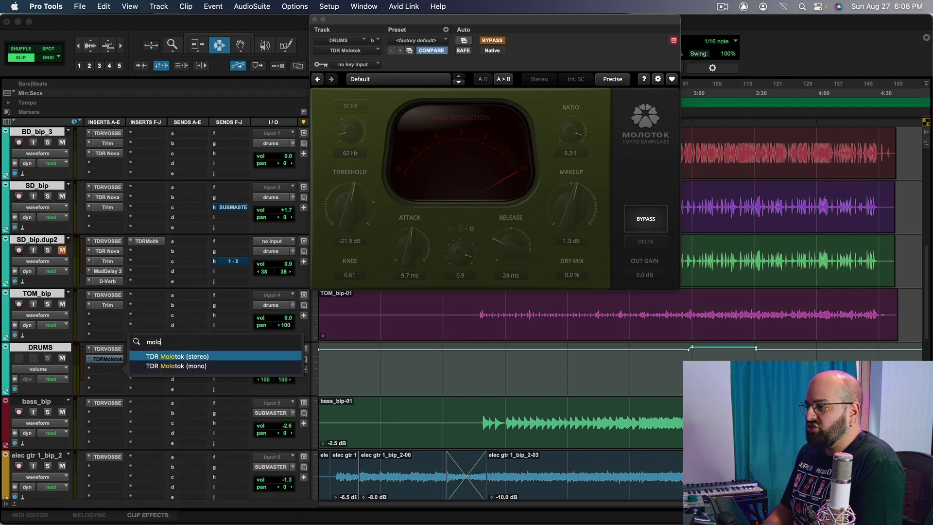
key(Return)
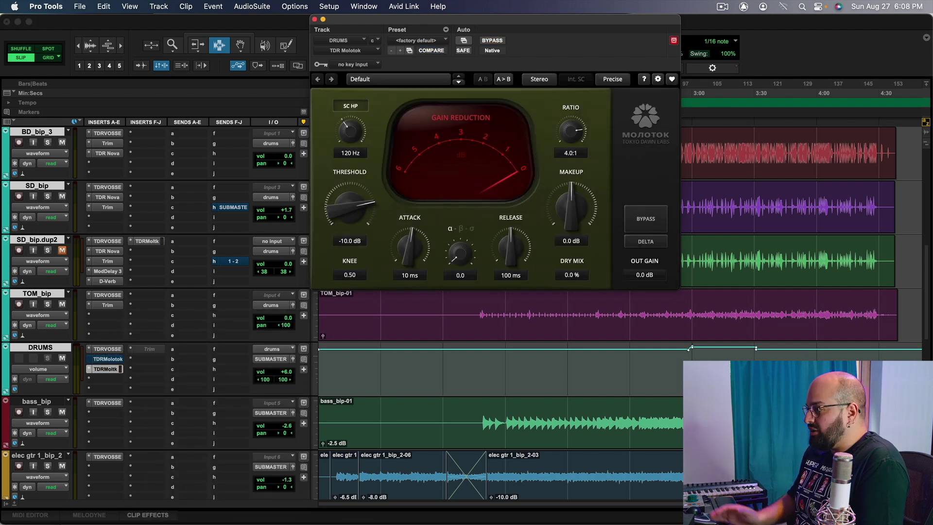
- On the new Molotok, disable the sidechain high-pass and set attack 0.10 ms, knee 1.00, ratio 10.0:1 and, during playback, threshold -25.7 dB
click(352, 106)
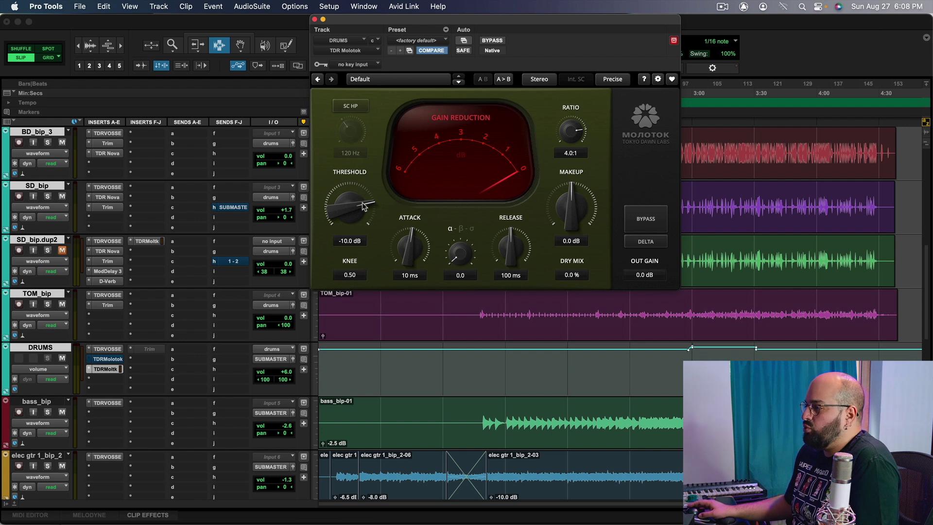
drag(423, 247, 422, 280)
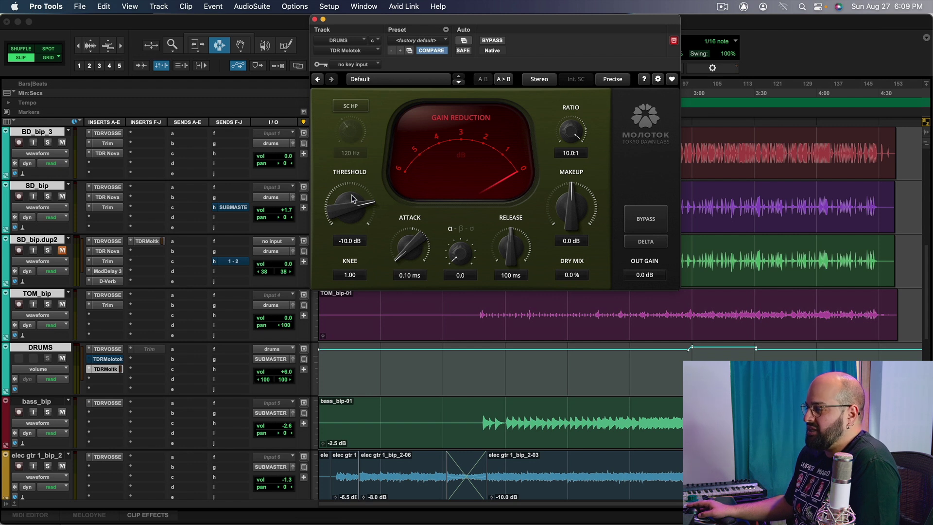
key(space)
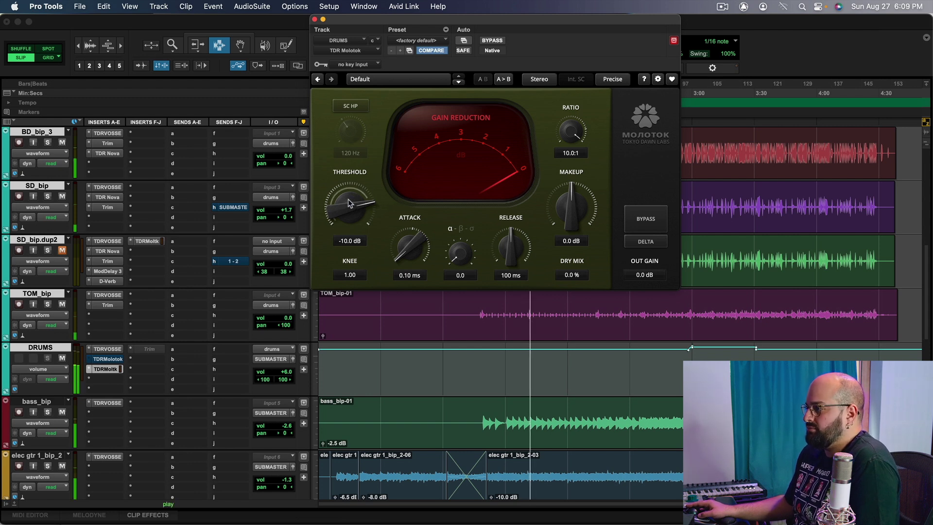
drag(352, 203, 353, 250)
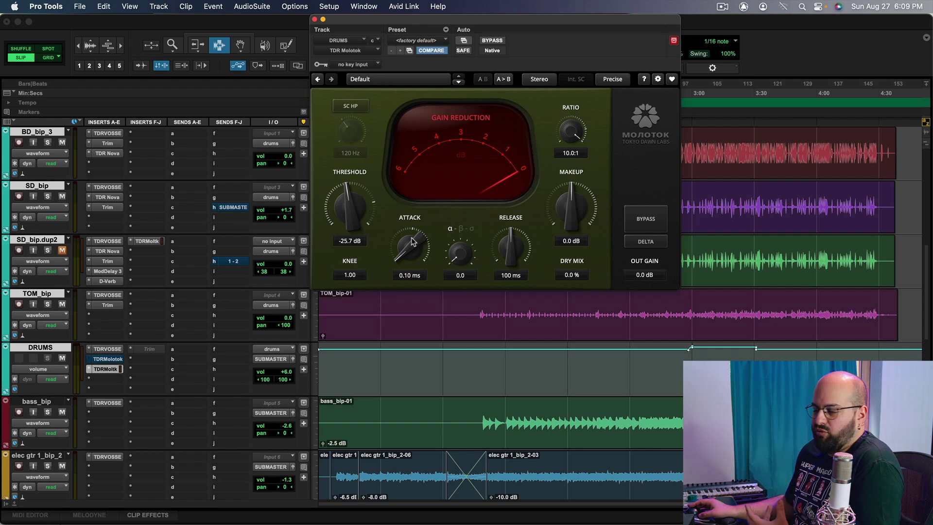
- Enable the new Molotok's sidechain high-pass at 87 Hz and set its attack to 9.8 ms during playback
click(351, 107)
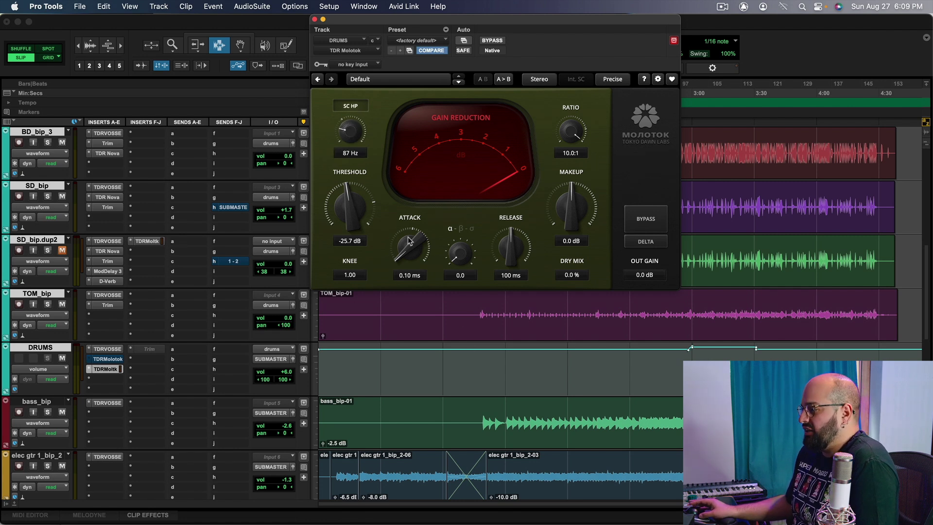
key(space)
mouse_move(407, 252)
mouse_down()
mouse_move(407, 232)
mouse_move(411, 255)
mouse_move(411, 246)
mouse_up()
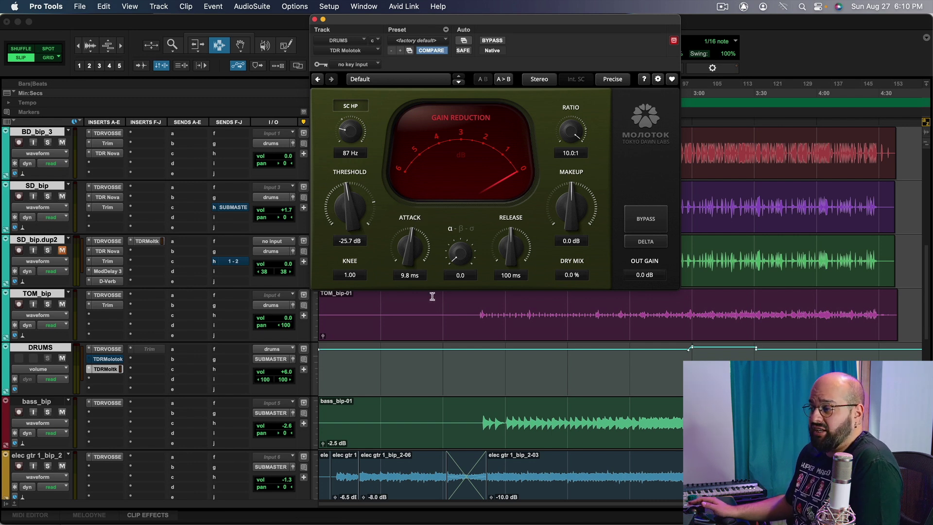
- Audition the new Molotok's release at 5.0 ms during playback, settle it at 217 ms, and set the knee to 0.65
drag(504, 260, 504, 302)
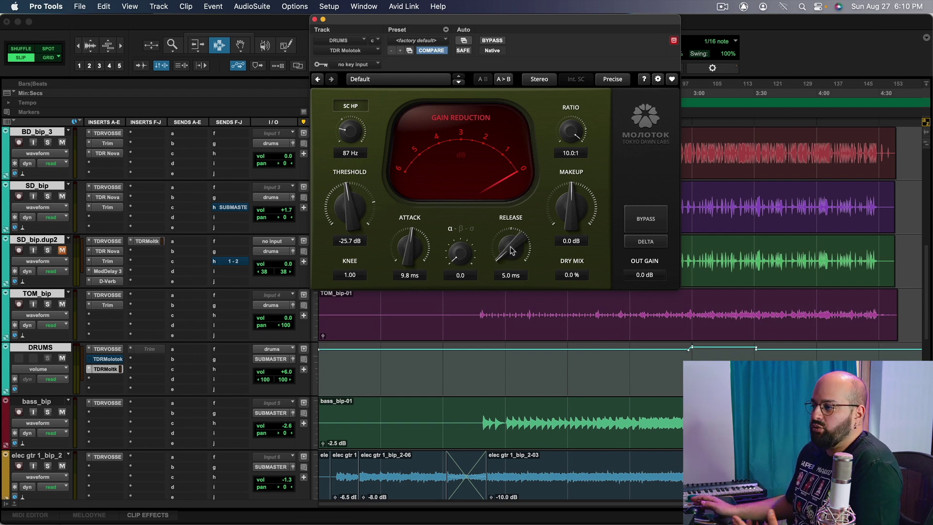
key(space)
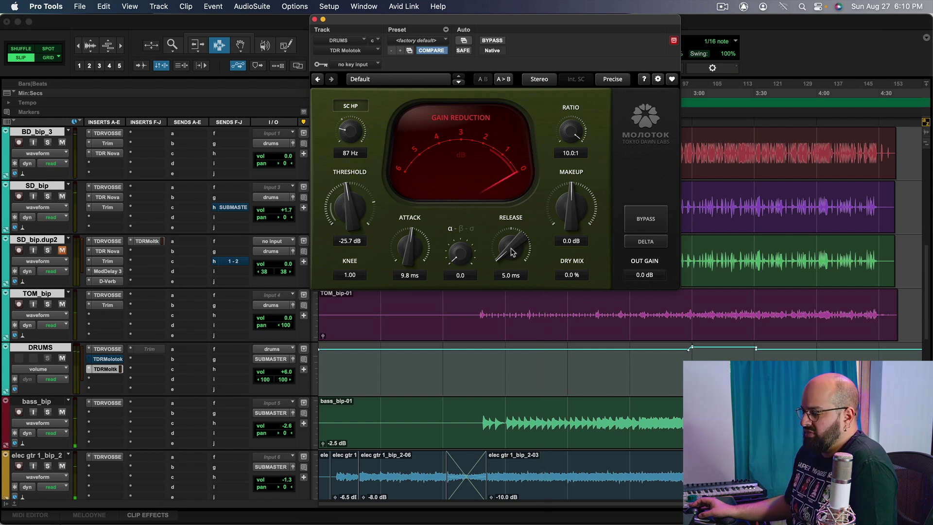
mouse_move(513, 252)
mouse_down()
mouse_move(512, 226)
mouse_move(513, 250)
mouse_up()
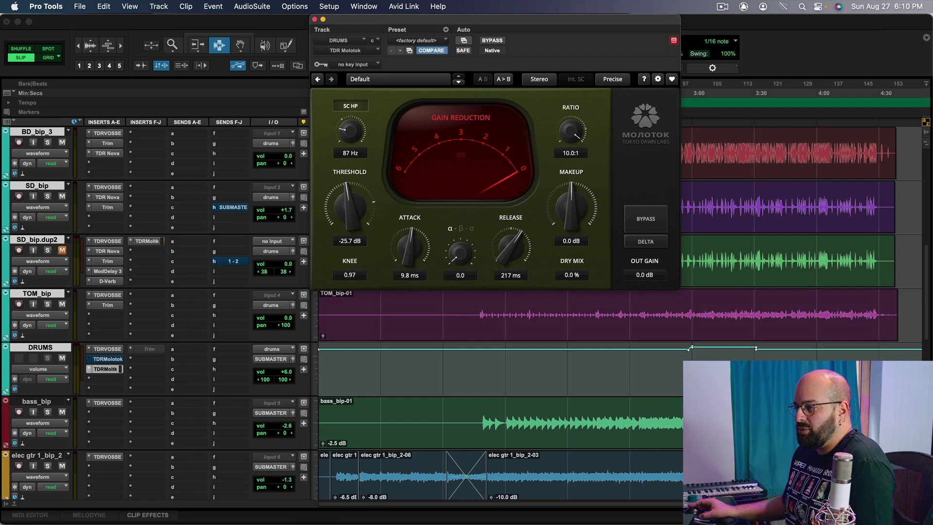
drag(350, 274, 349, 275)
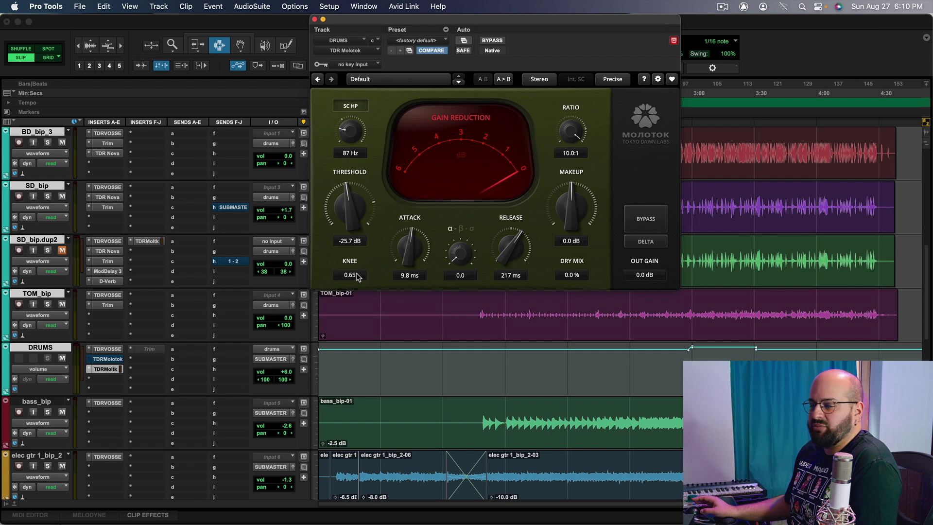
- Set the new Molotok's makeup gain to 4.9 dB during playback and listen to the compressed drums
key(space)
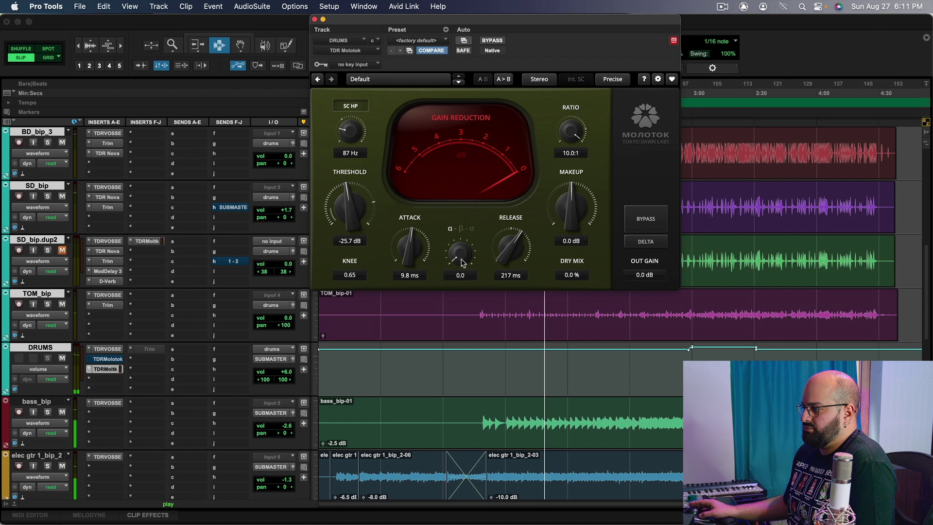
mouse_move(568, 213)
mouse_down()
mouse_move(568, 175)
mouse_move(557, 207)
mouse_up()
click(542, 310)
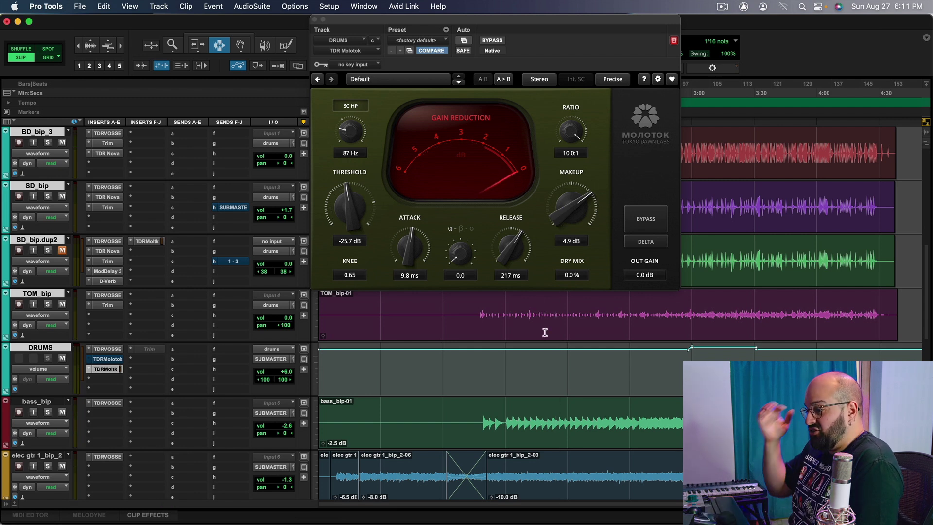
key(space)
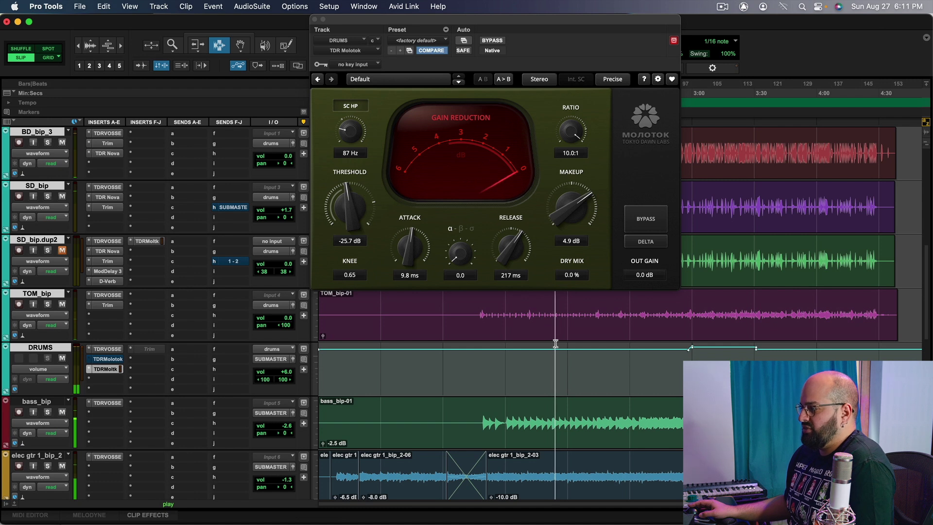
key(space)
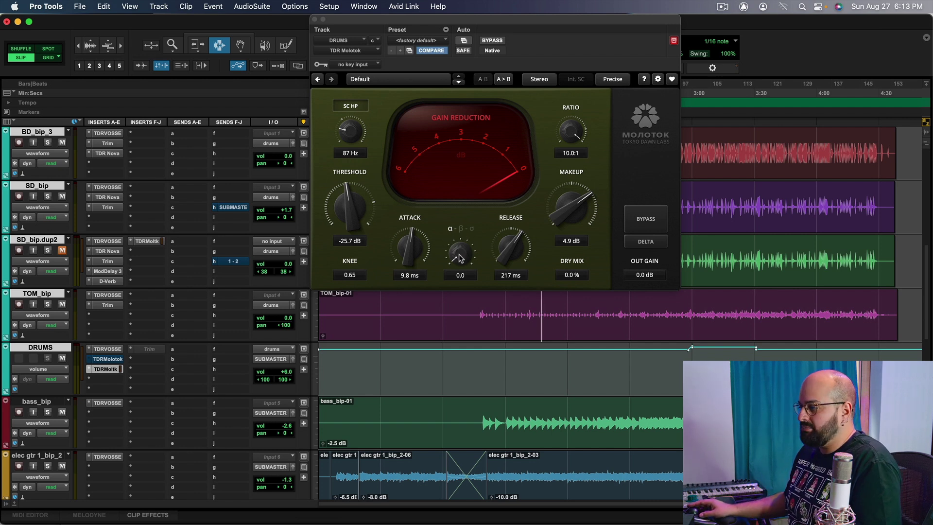
- Audition the new Molotok's α-β-σ control at 0.5 (β) and at 1.0 (σ) during playback
key(space)
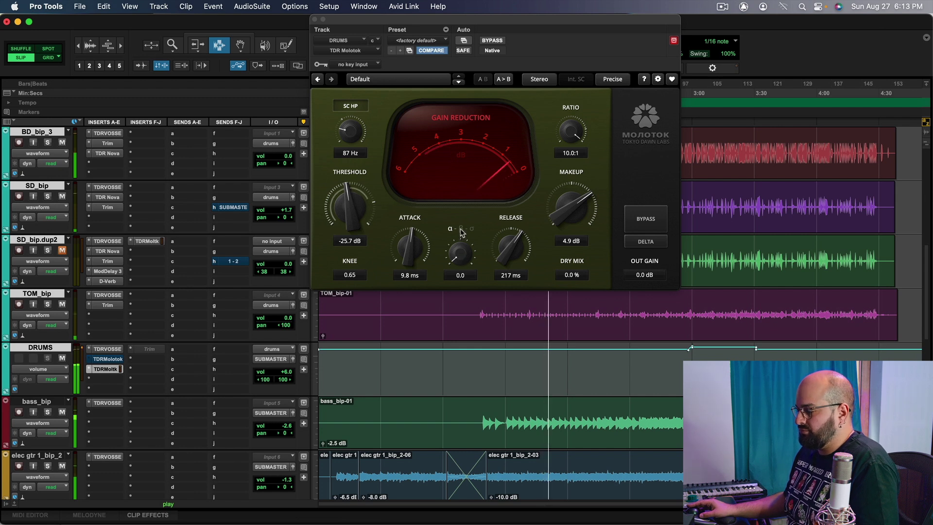
click(462, 233)
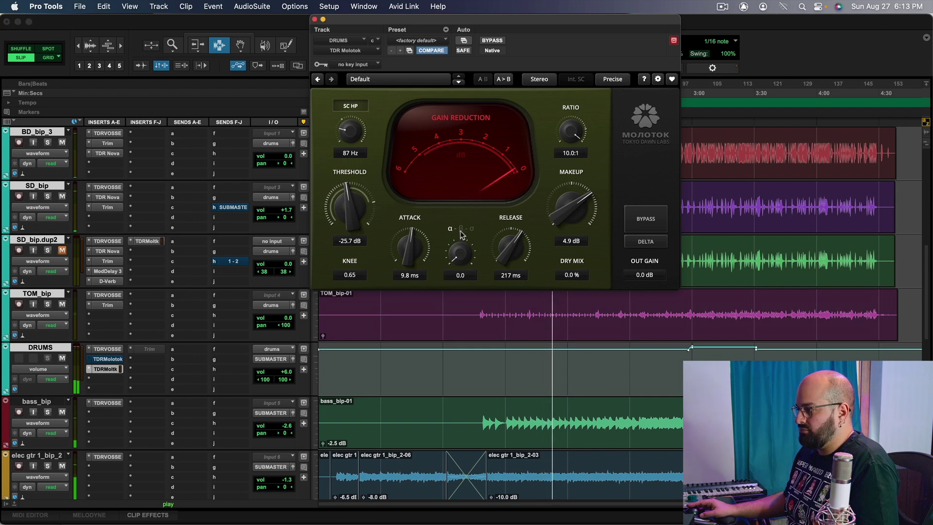
drag(460, 253, 460, 226)
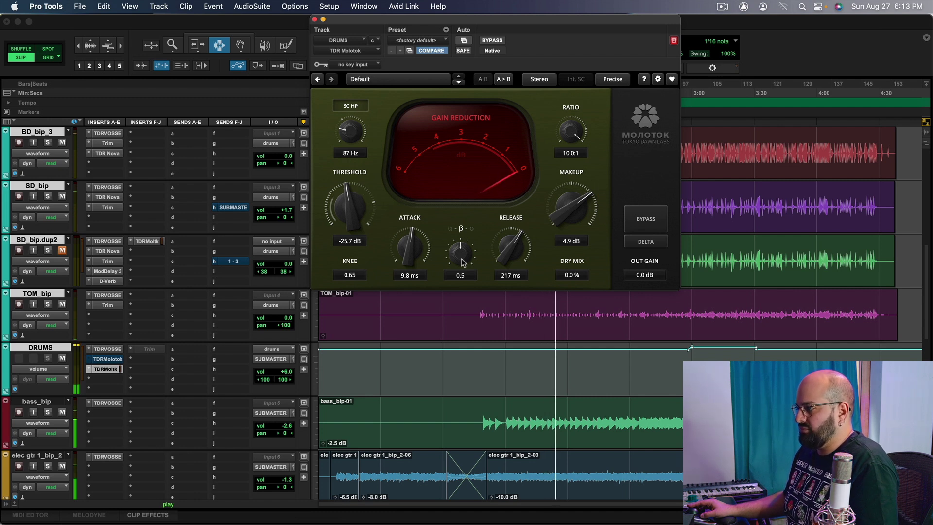
key(space)
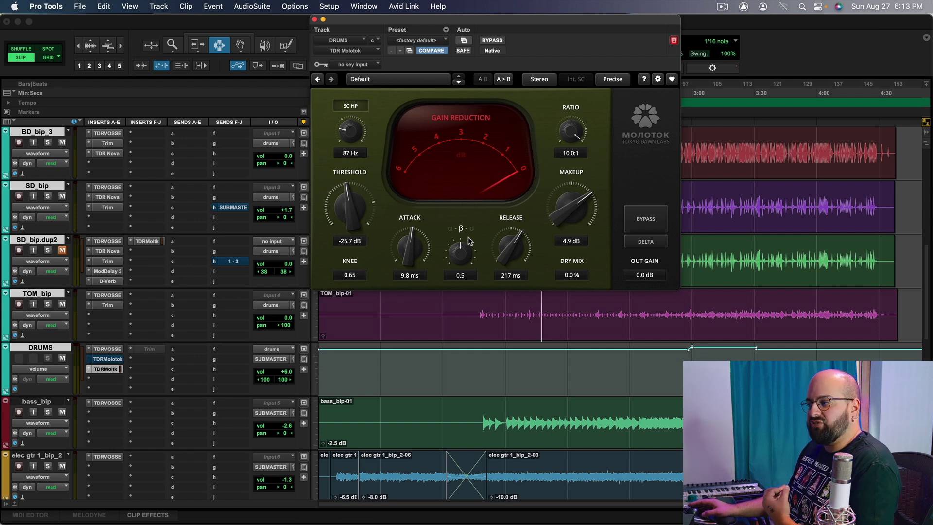
drag(468, 237, 468, 223)
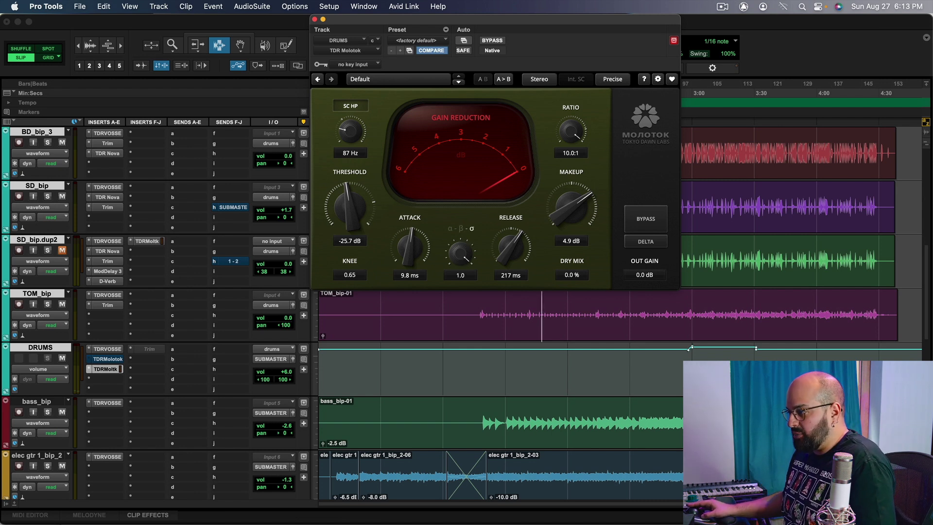
key(space)
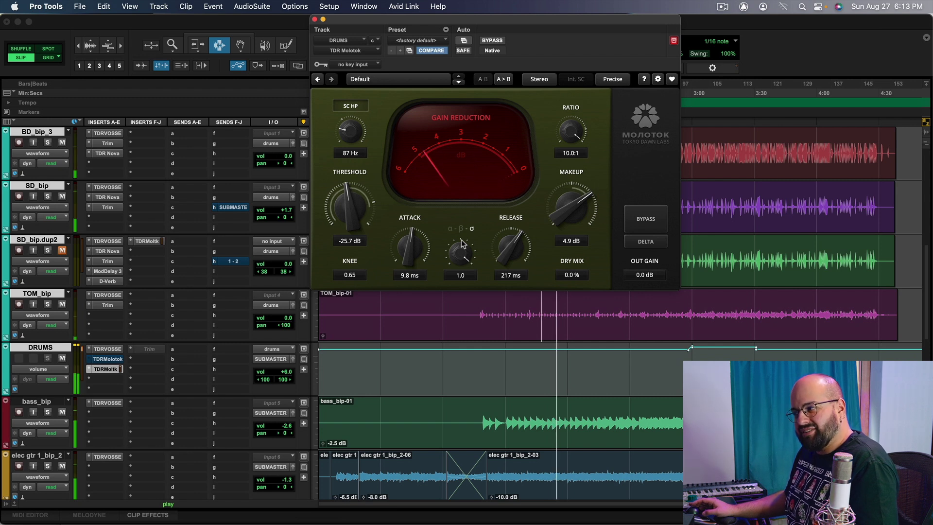
key(space)
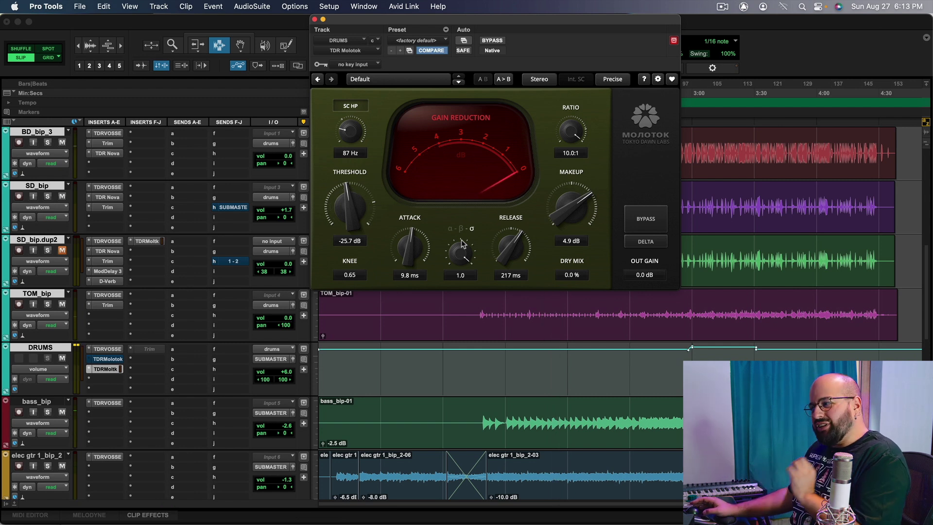
key(space)
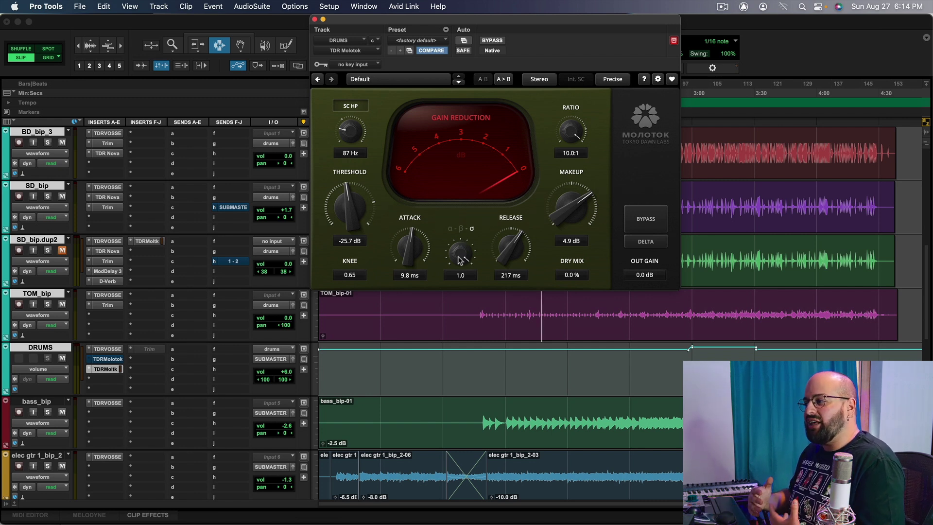
- Try faster timing on the new Molotok with release at 23 ms and attack at 0.58 ms during playback
drag(526, 260, 500, 283)
key(space)
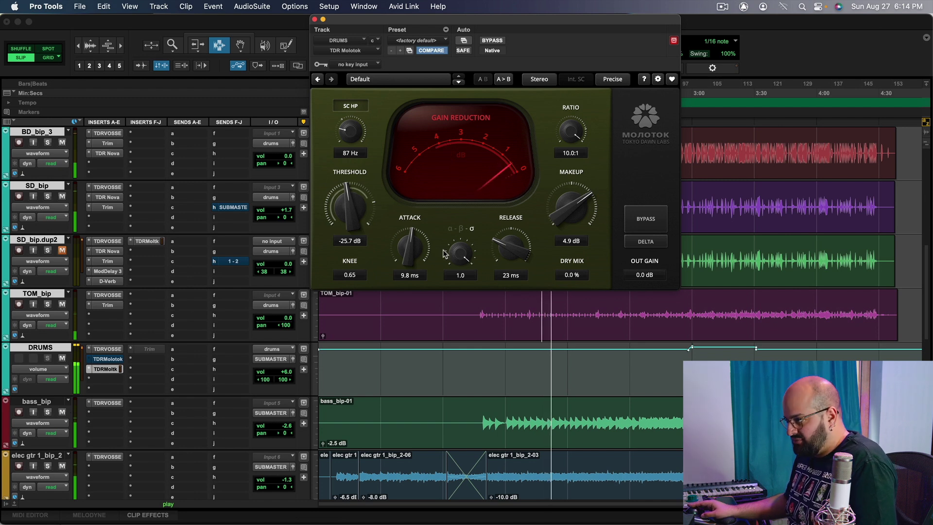
key(space)
drag(410, 247, 406, 279)
key(space)
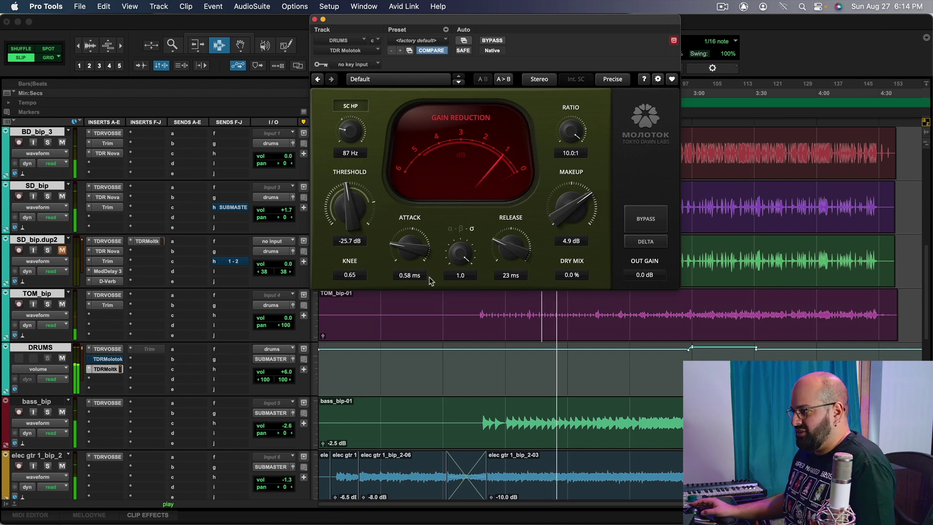
- Try parallel compression on the new Molotok, lowering the dry mix from 54.9 % to 18.6 %, with release at 28 ms
key(space)
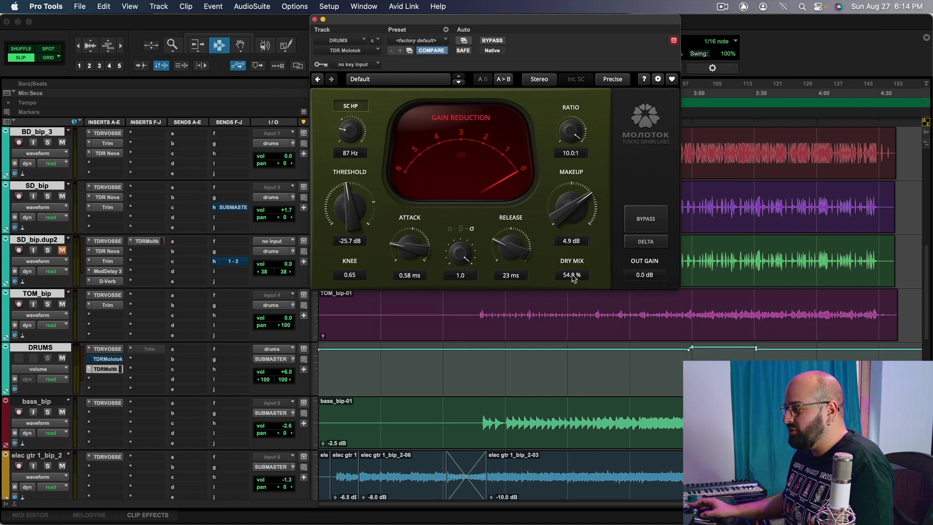
key(space)
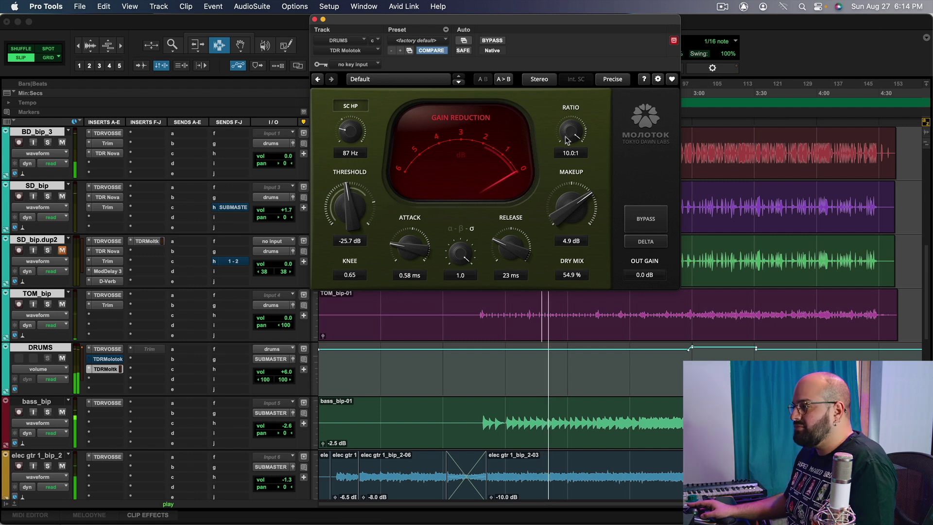
drag(576, 265, 576, 287)
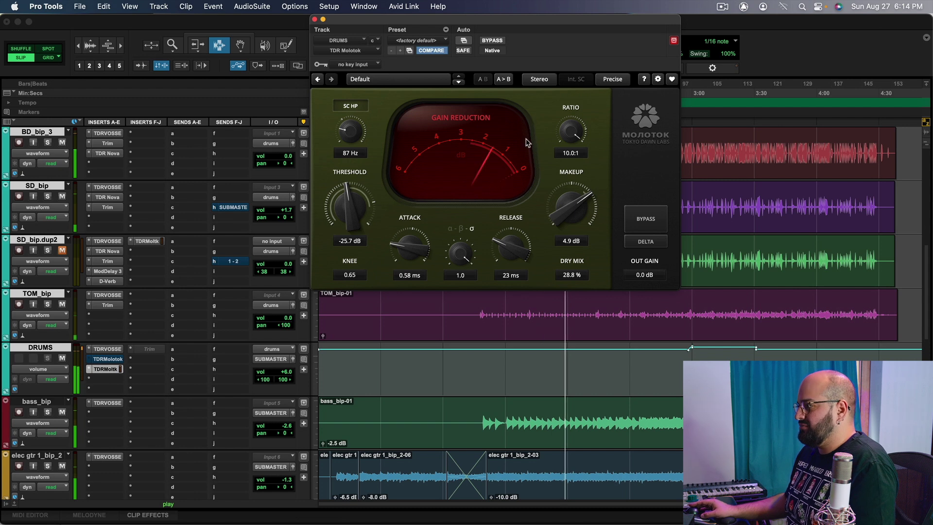
drag(507, 257, 508, 249)
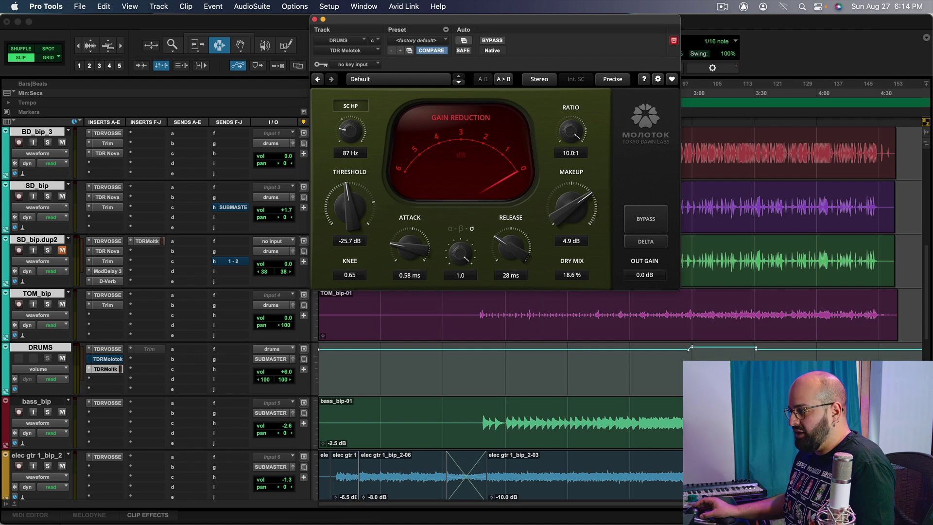
- Set the new Molotok to release 218 ms, attack 9.9 ms, dry mix 0.0 %, α-β-σ control 0.4 and ratio 6.0:1
drag(507, 255, 506, 233)
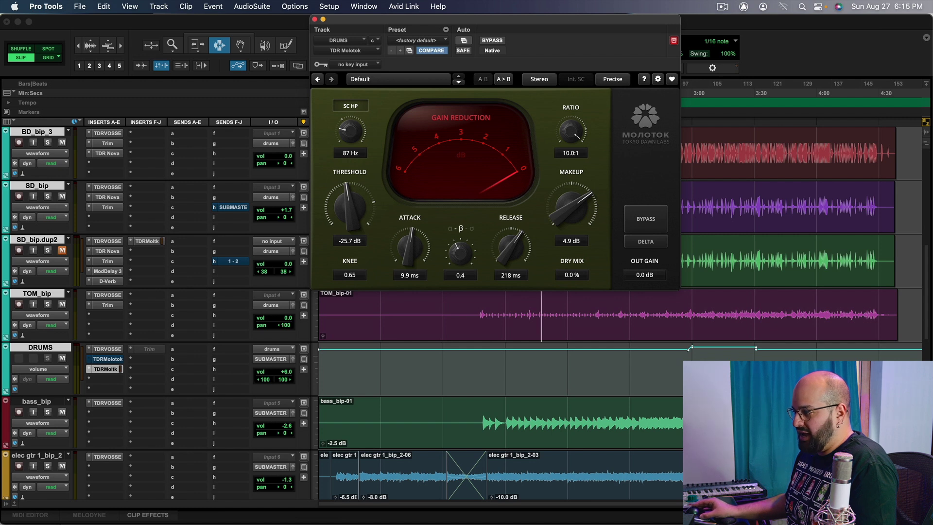
key(space)
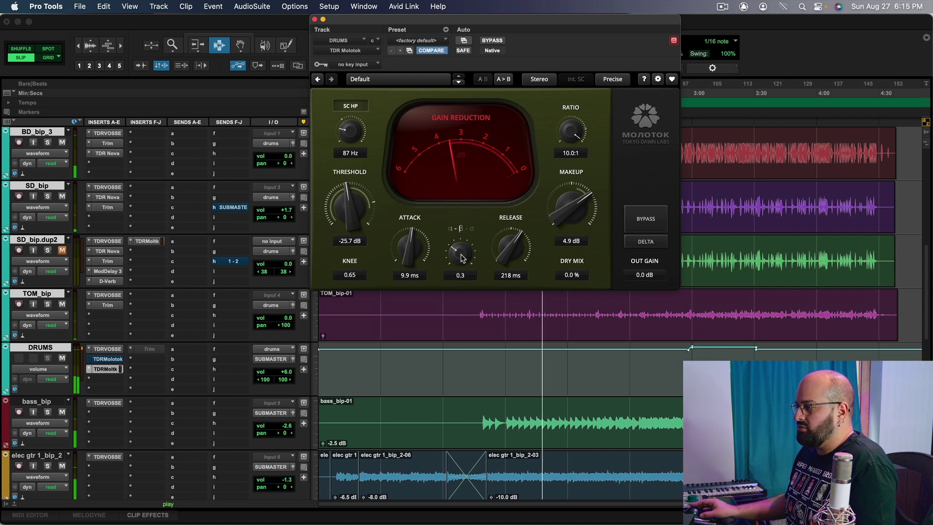
drag(463, 258, 461, 244)
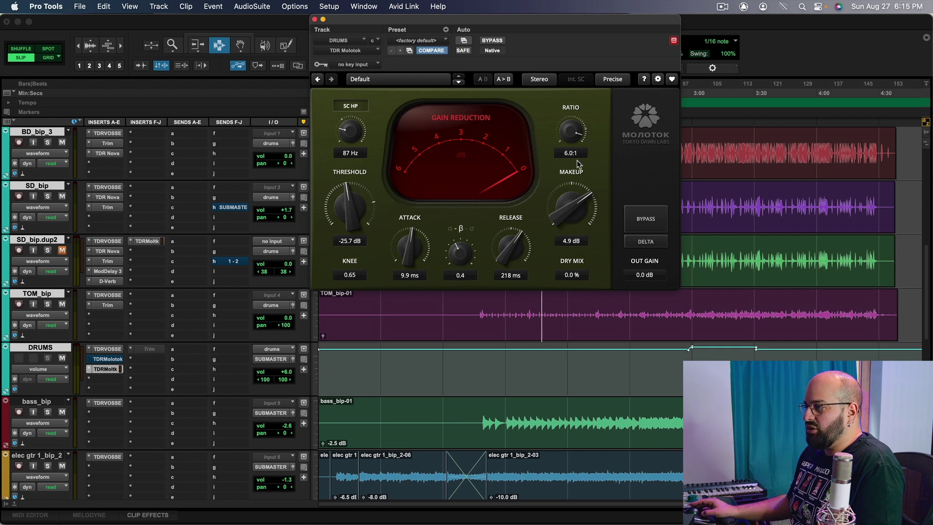
- Compare the new Molotok bypassed and active during playback, and set its makeup gain to 6.4 dB
key(space)
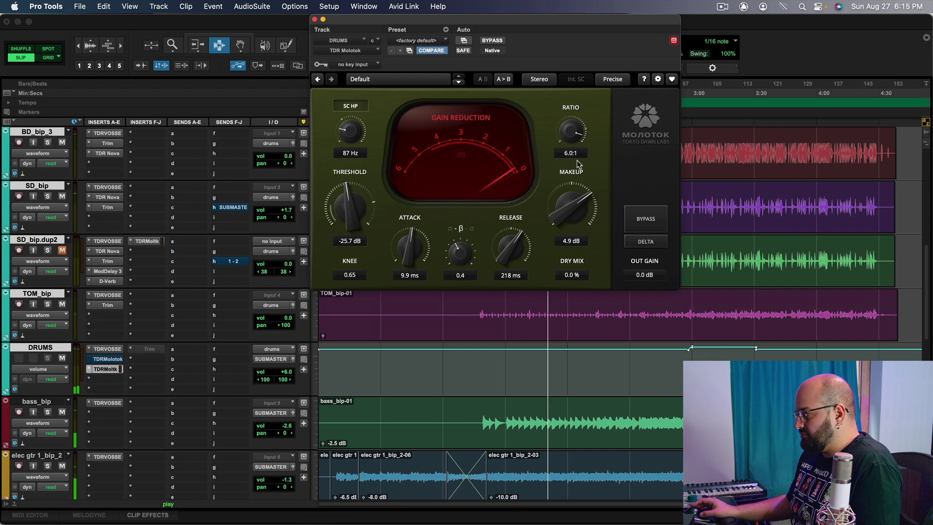
click(490, 41)
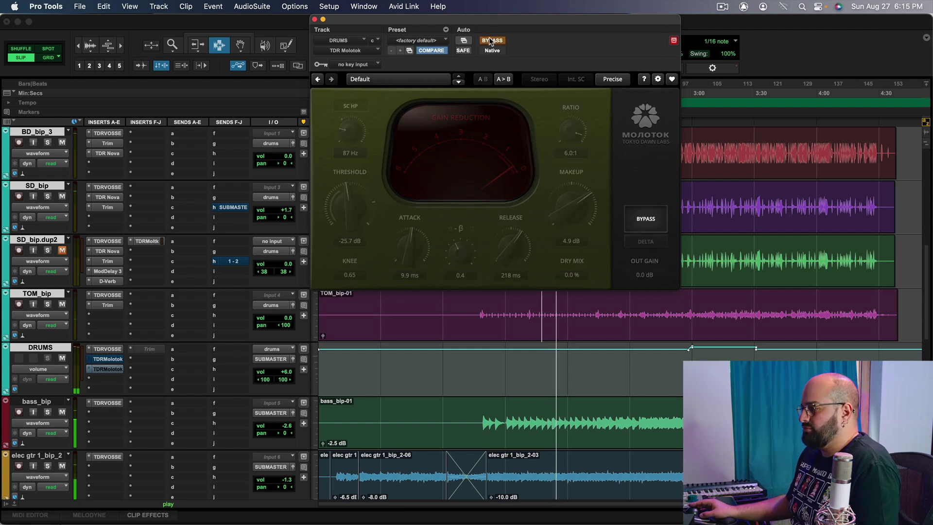
click(490, 41)
drag(572, 206, 571, 199)
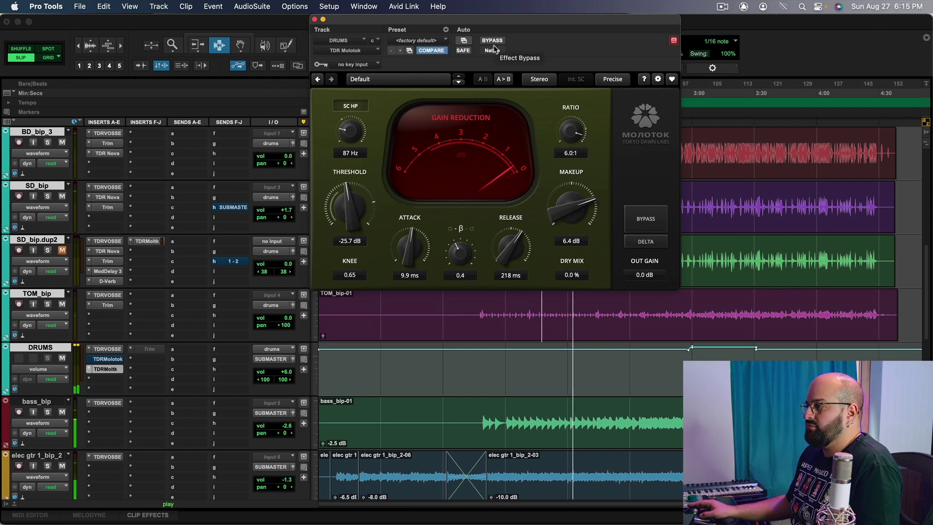
key(space)
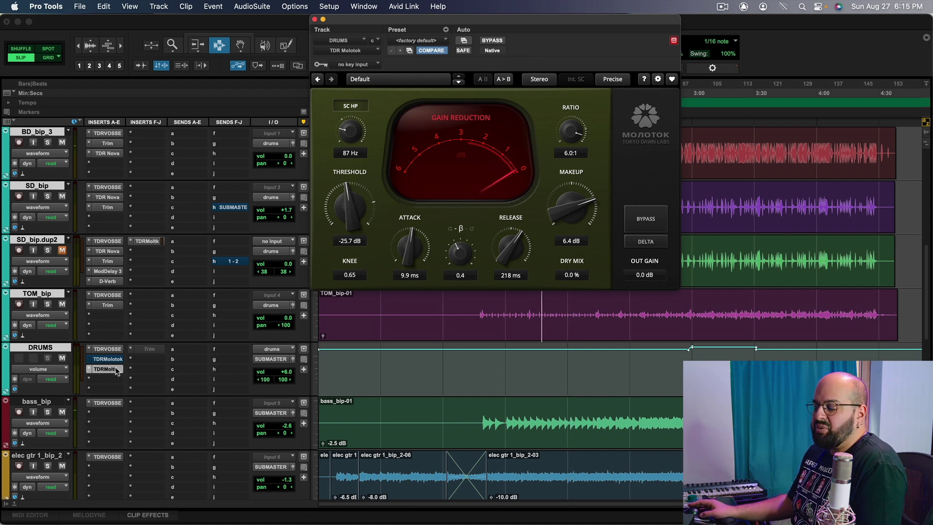
- Bypass the new Molotok on the DRUMS track, re-enable the original one above it, and open the original for playback
super+click(111, 369)
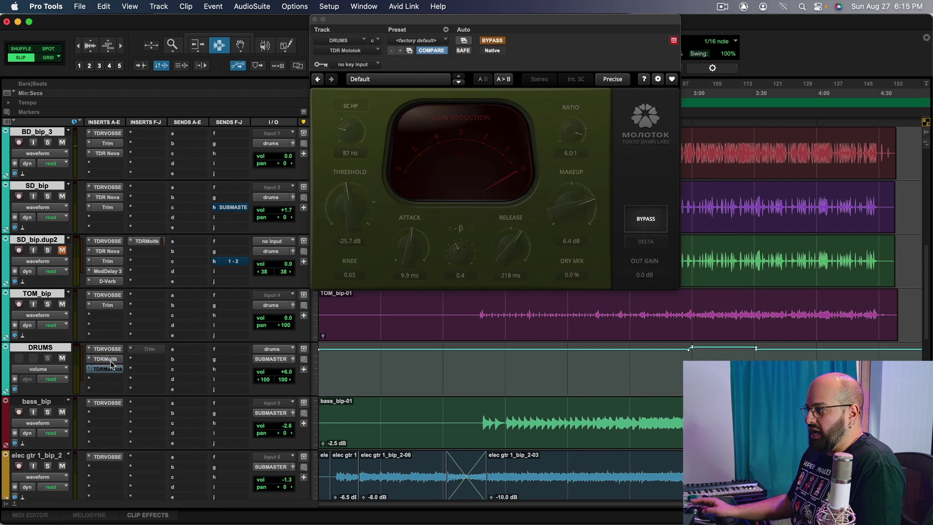
click(110, 361)
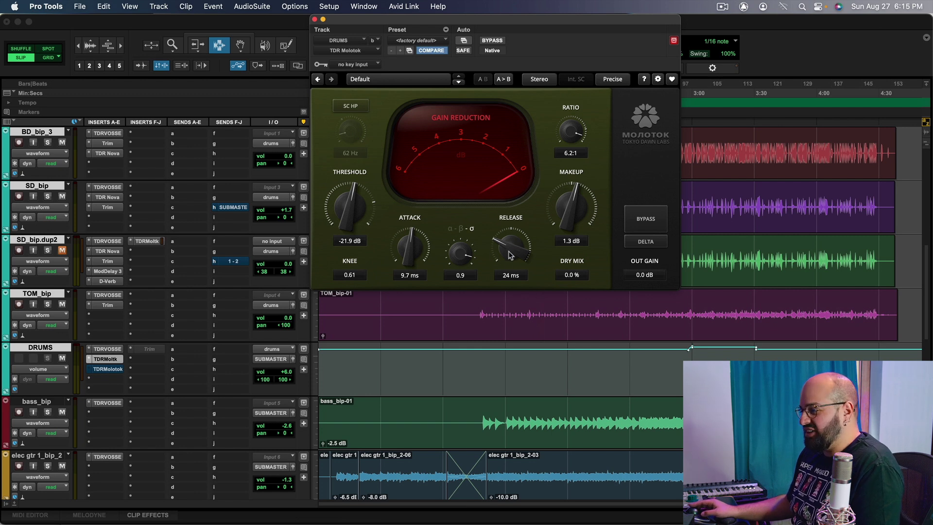
key(space)
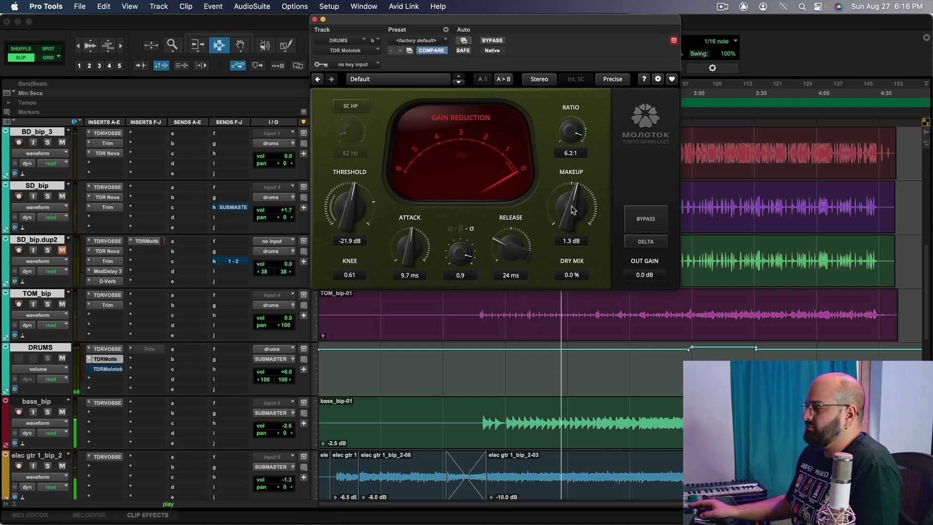
- Compare the original Molotok bypassed and active during playback, and set its makeup gain to 2.3 dB
click(497, 43)
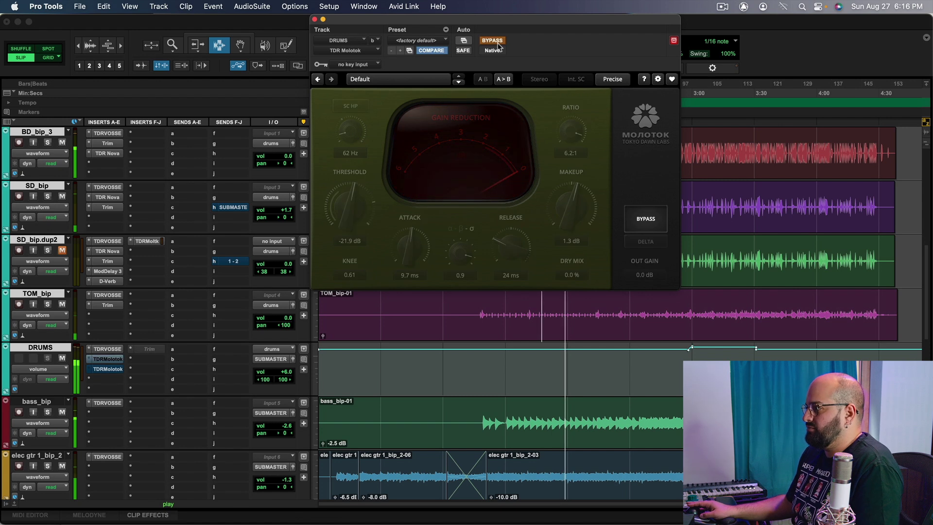
click(497, 43)
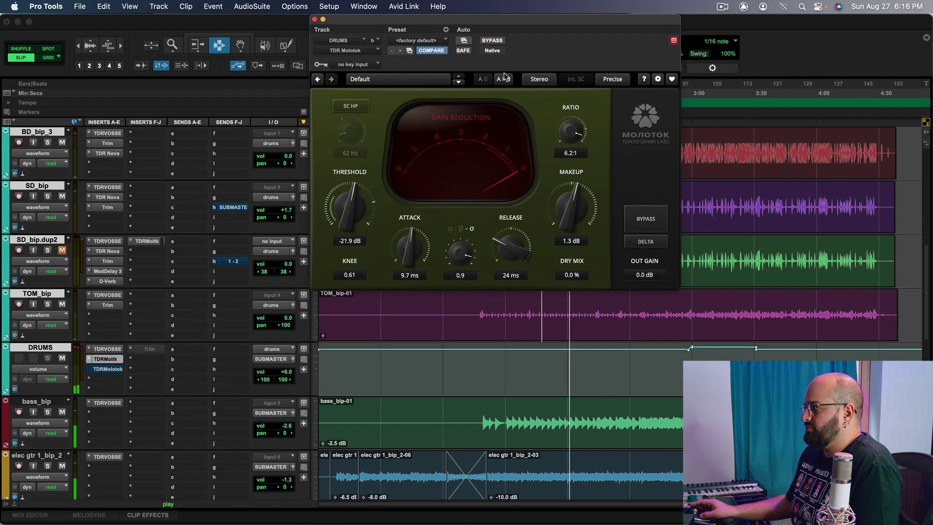
drag(571, 207, 571, 196)
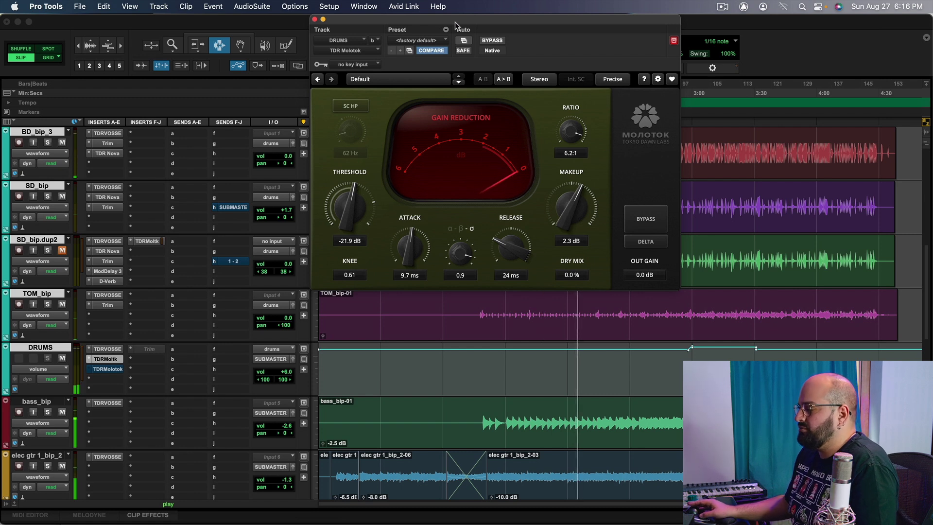